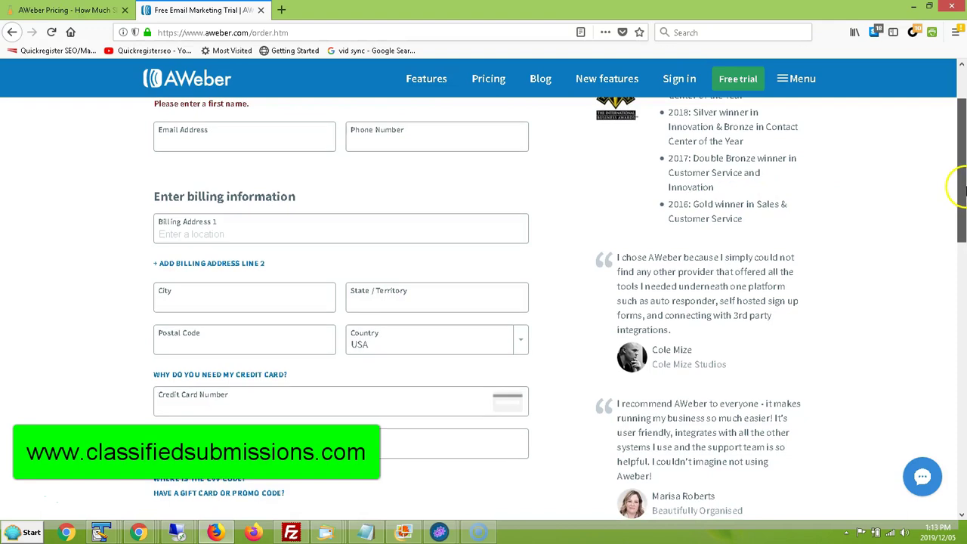
Review the free trial sign-up form, from the contact and billing fields to the monthly, quarterly and annual plan options
drag(963, 189, 963, 144)
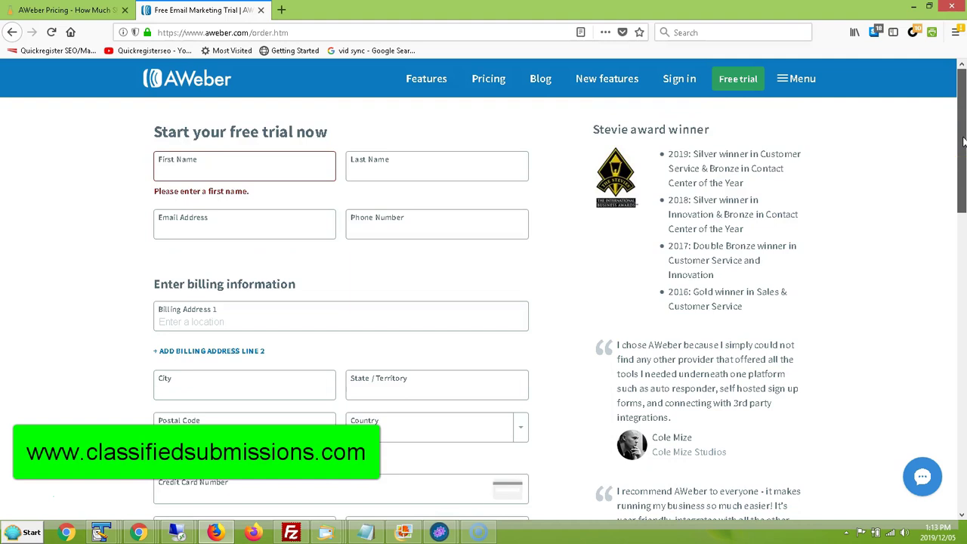
click(288, 160)
drag(957, 134, 965, 296)
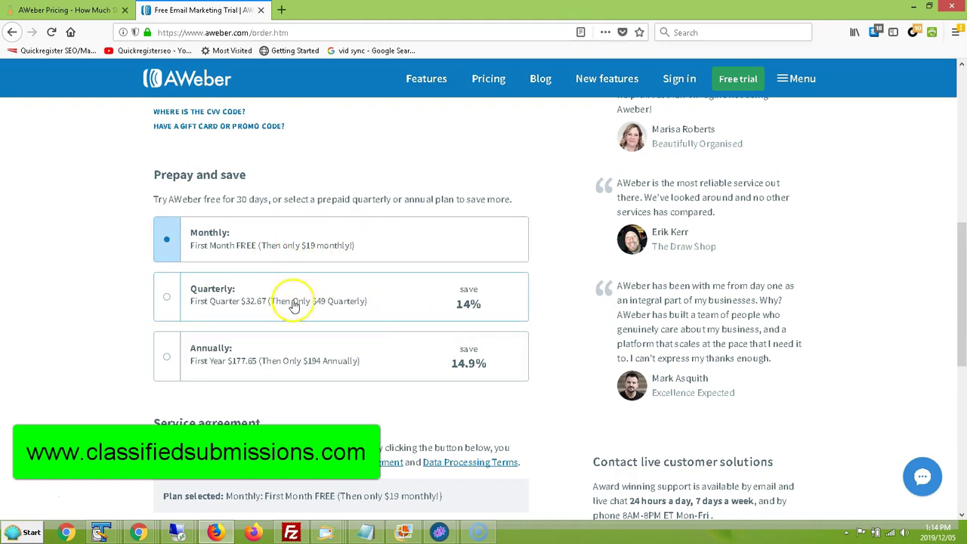
drag(961, 303, 965, 276)
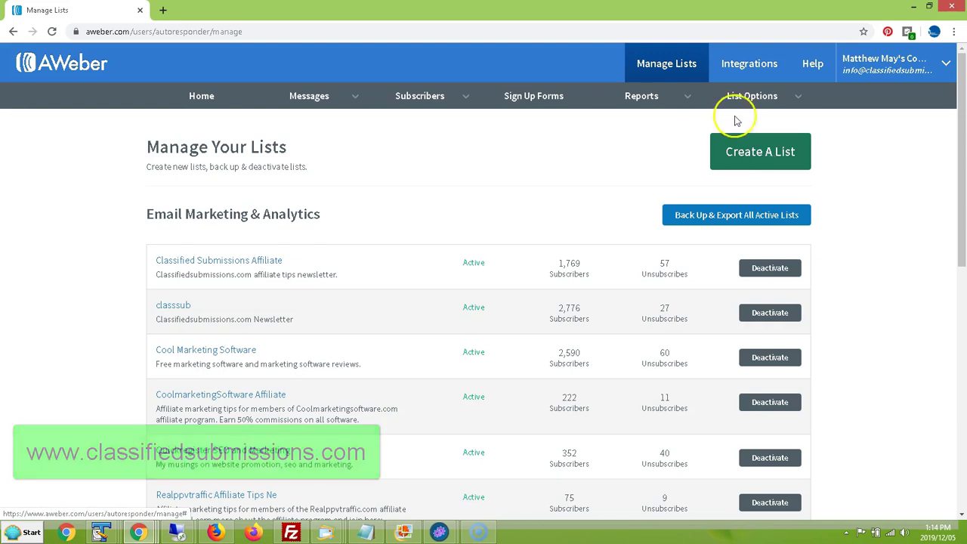
click(747, 166)
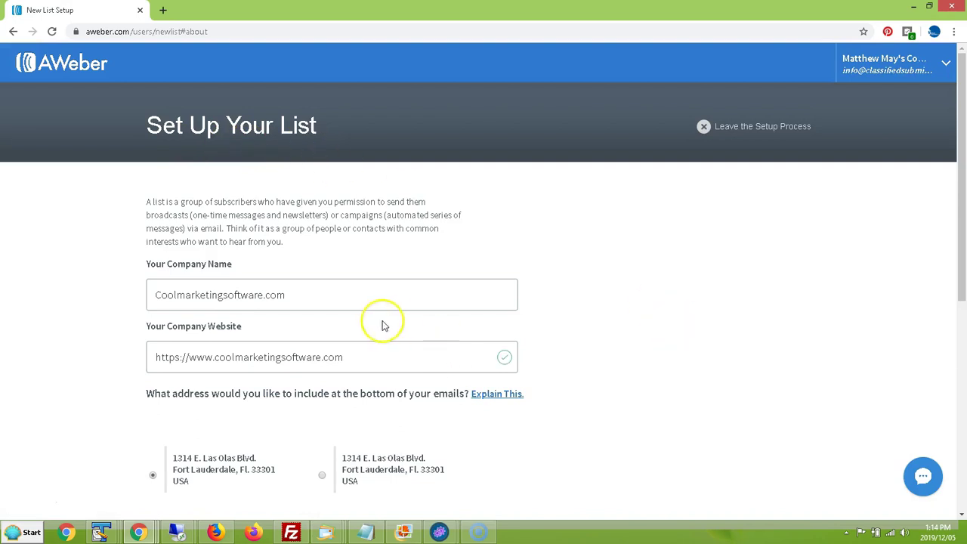
click(304, 298)
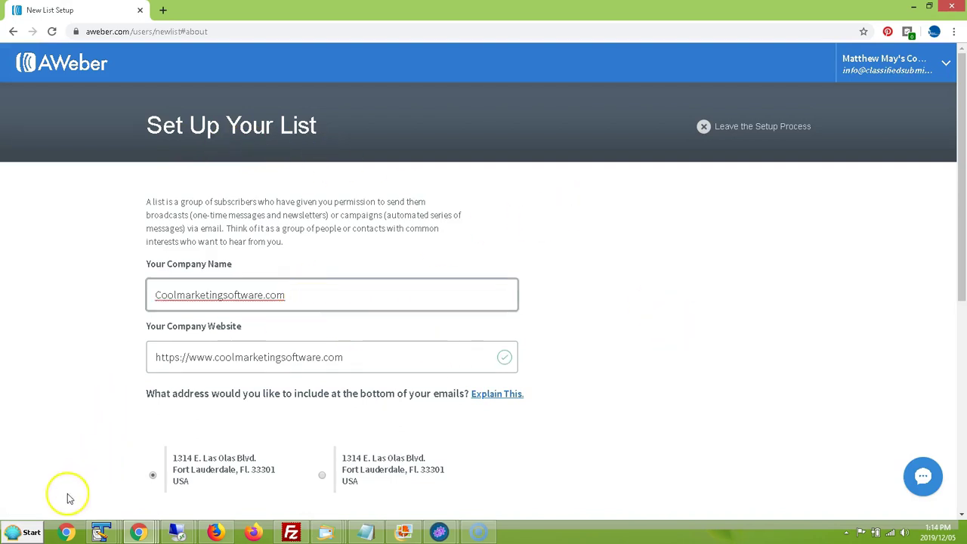
scroll(960, 170, down, 3)
drag(962, 173, 963, 259)
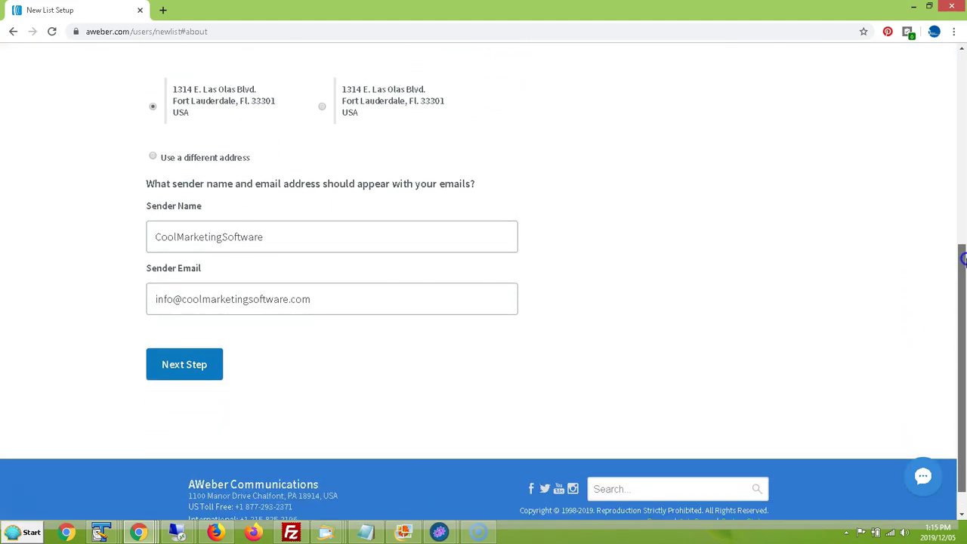
click(154, 160)
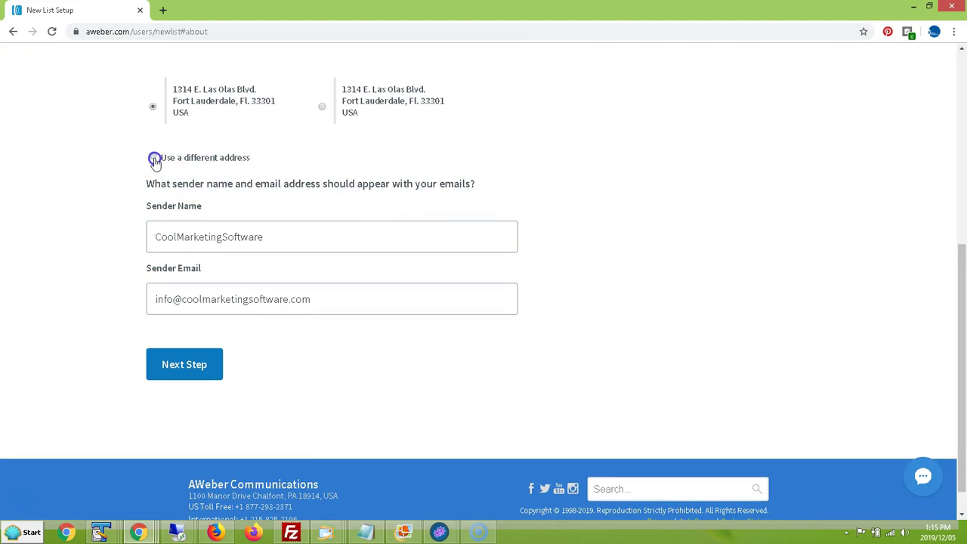
click(153, 111)
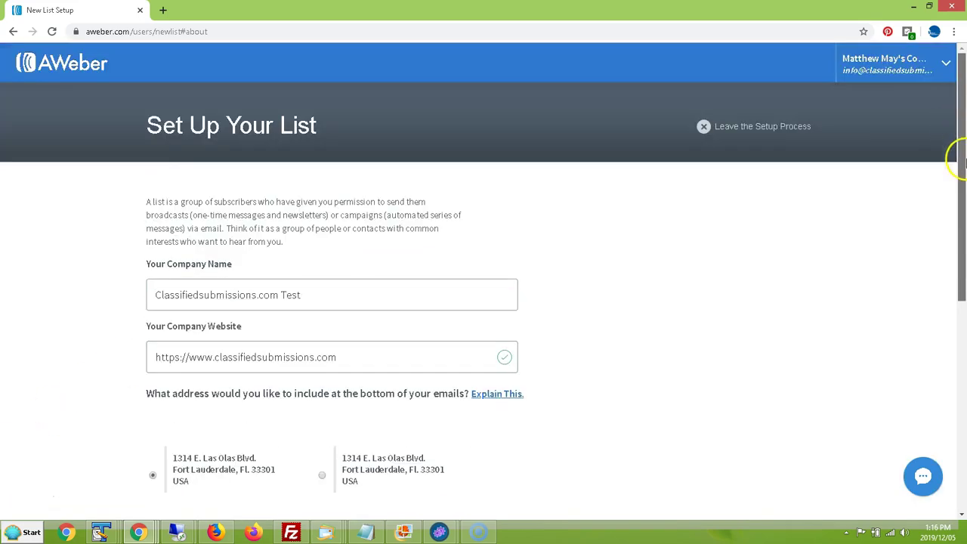
drag(961, 155, 955, 358)
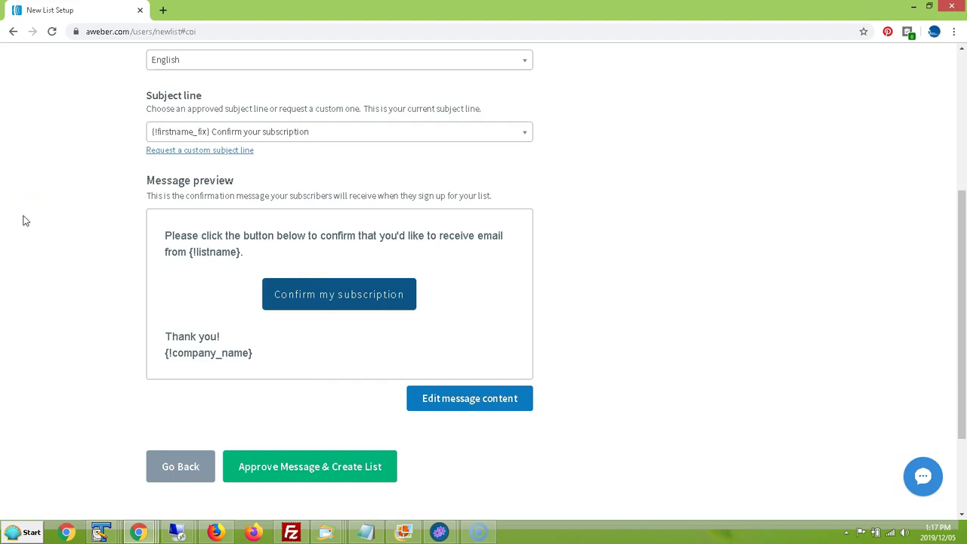
Check the confirmation email's subject line choices and editable content, keep the defaults, and approve the message to create the list
click(333, 137)
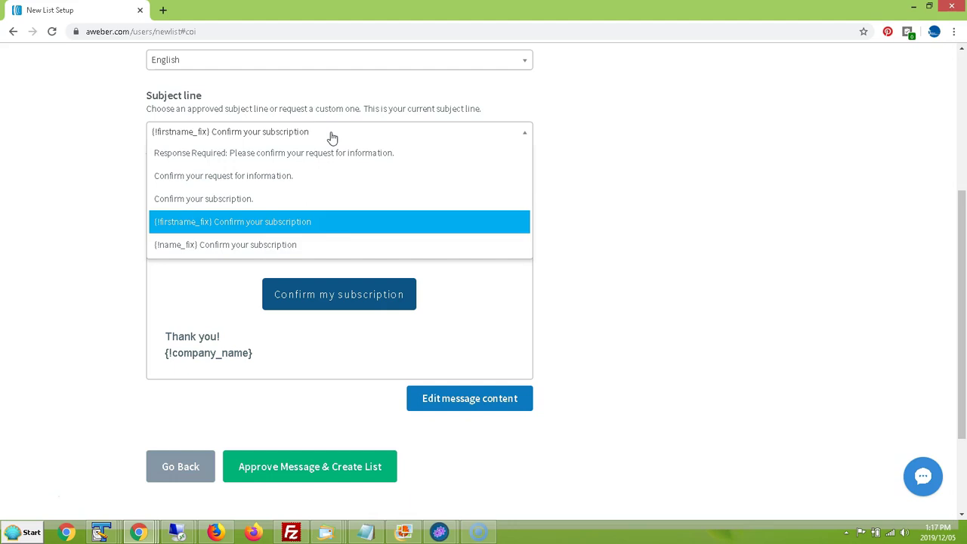
click(333, 137)
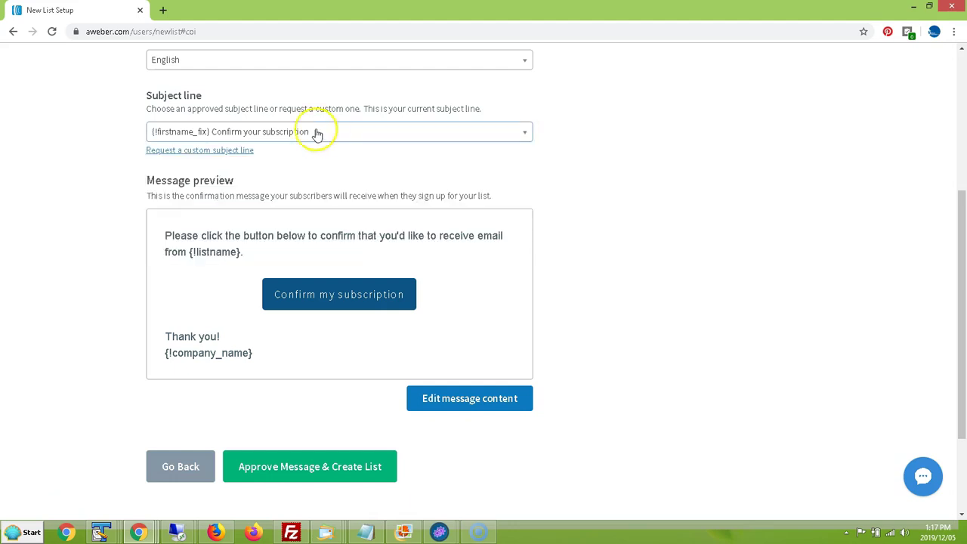
click(235, 254)
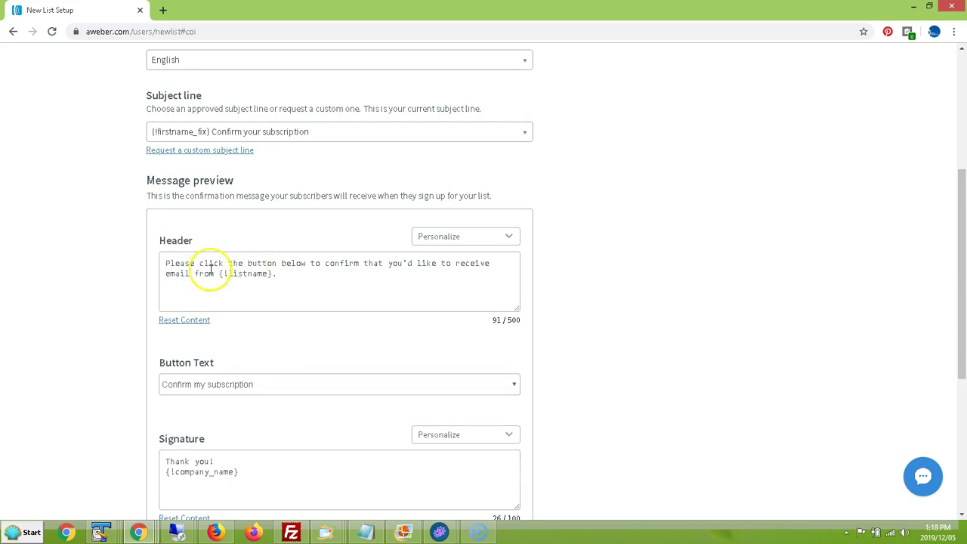
drag(964, 227, 955, 313)
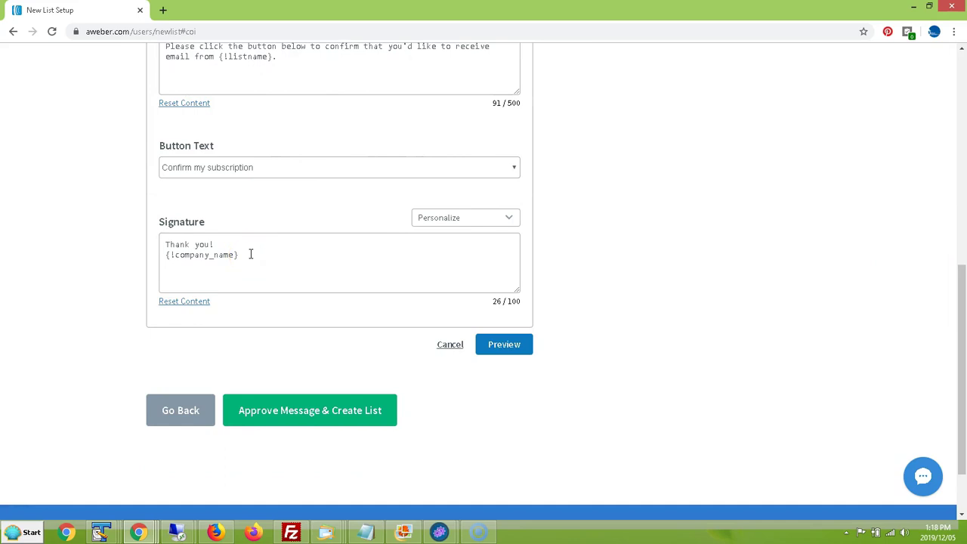
click(276, 418)
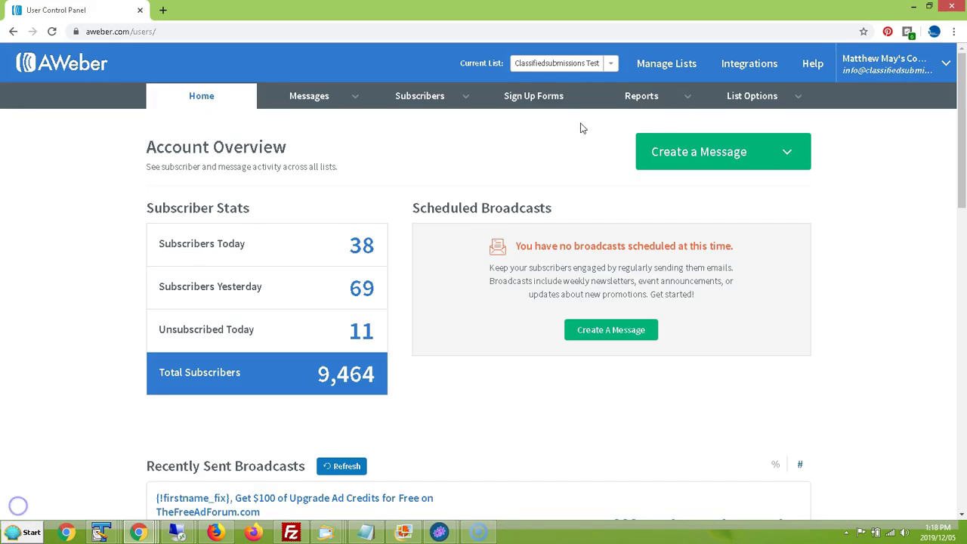
Choose Classifiedsubmissions Test as the current list
click(610, 68)
click(605, 69)
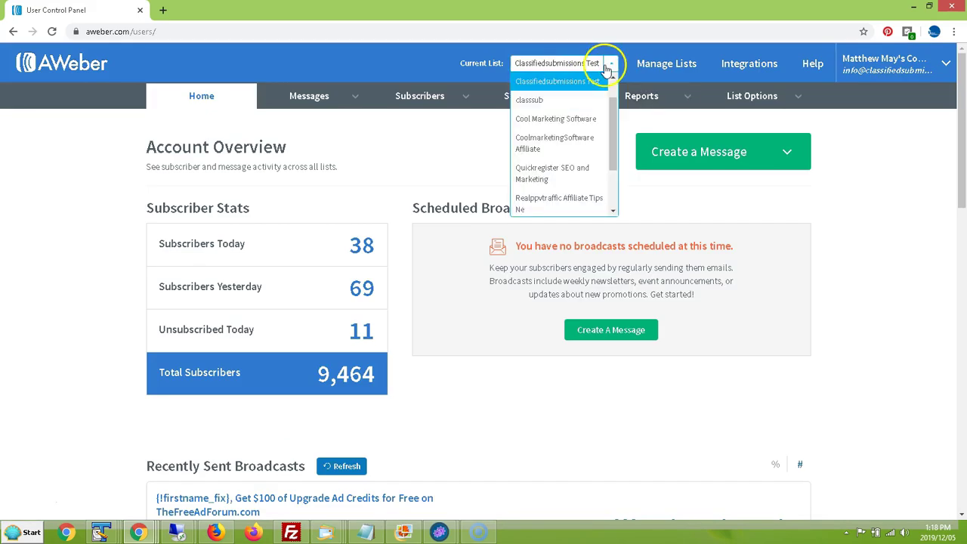
click(556, 83)
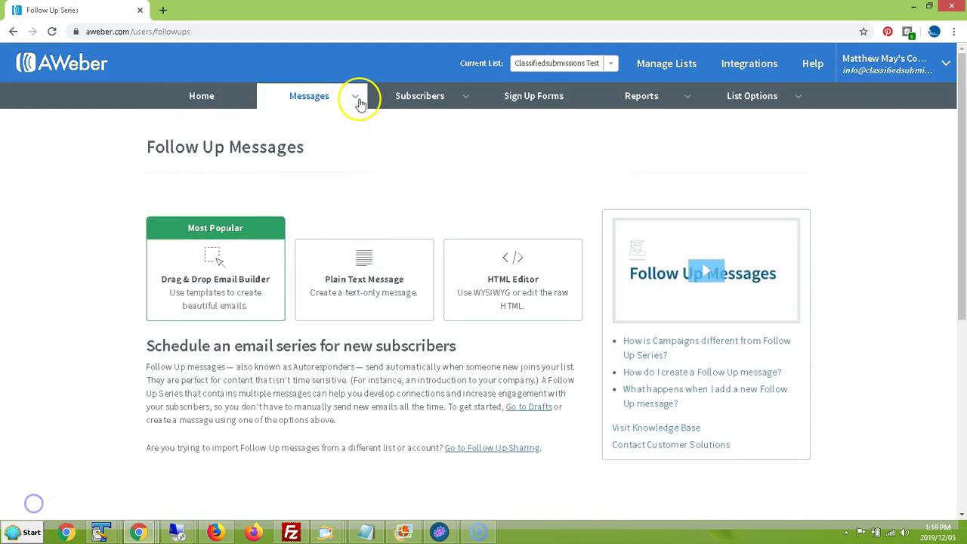
Open the list's Follow Up Series and start a new message in the HTML Editor
click(360, 103)
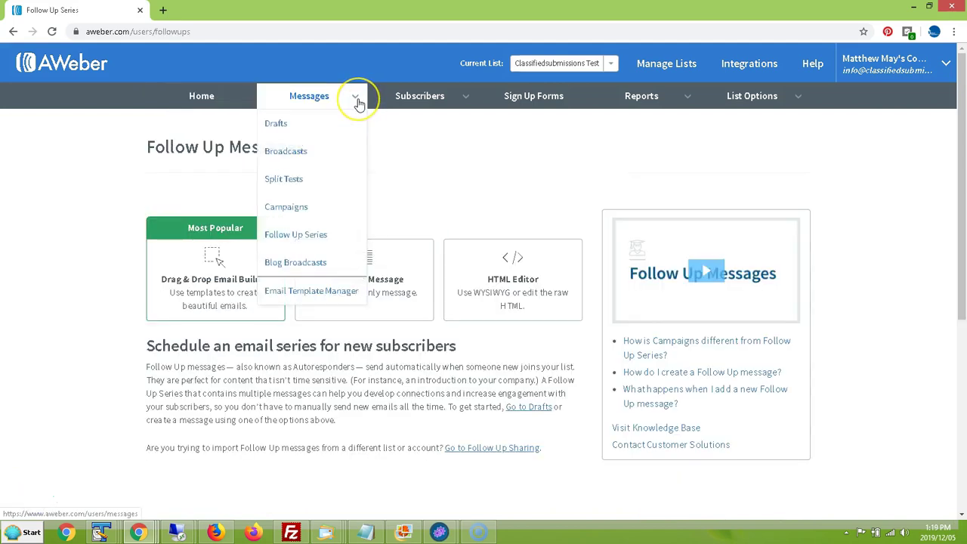
click(359, 100)
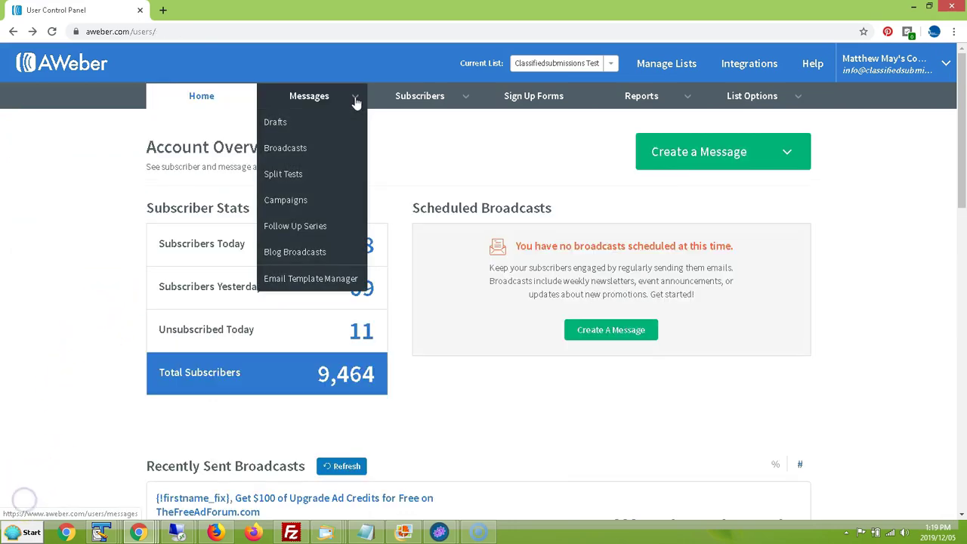
click(299, 230)
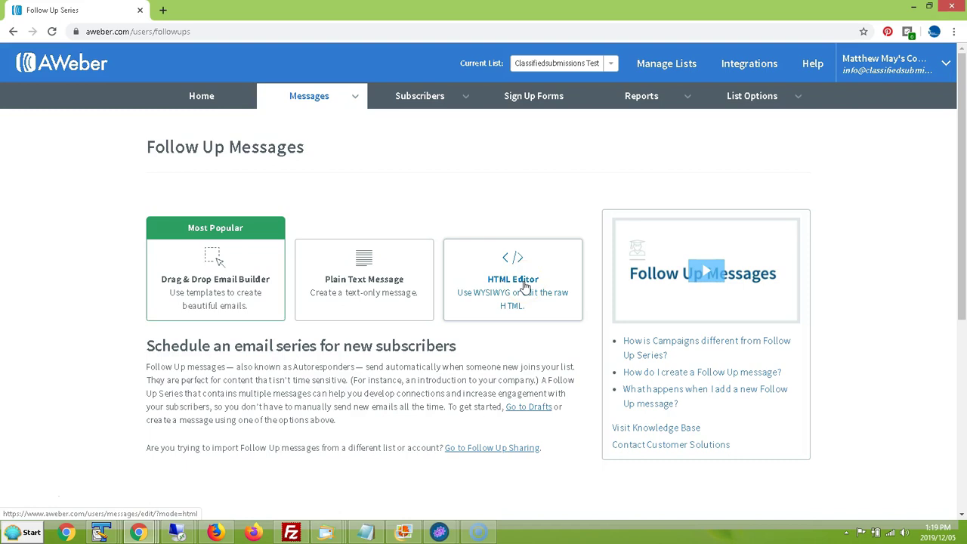
click(366, 278)
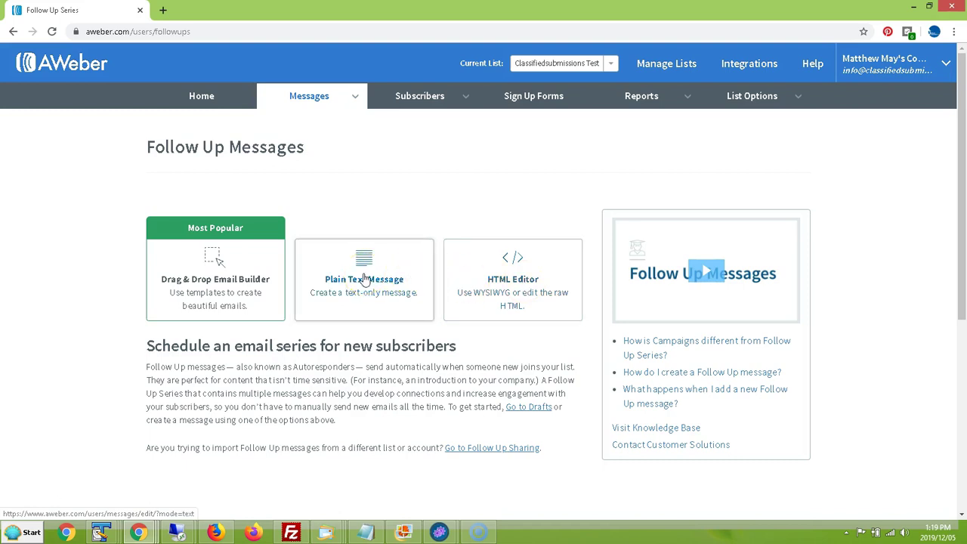
click(526, 274)
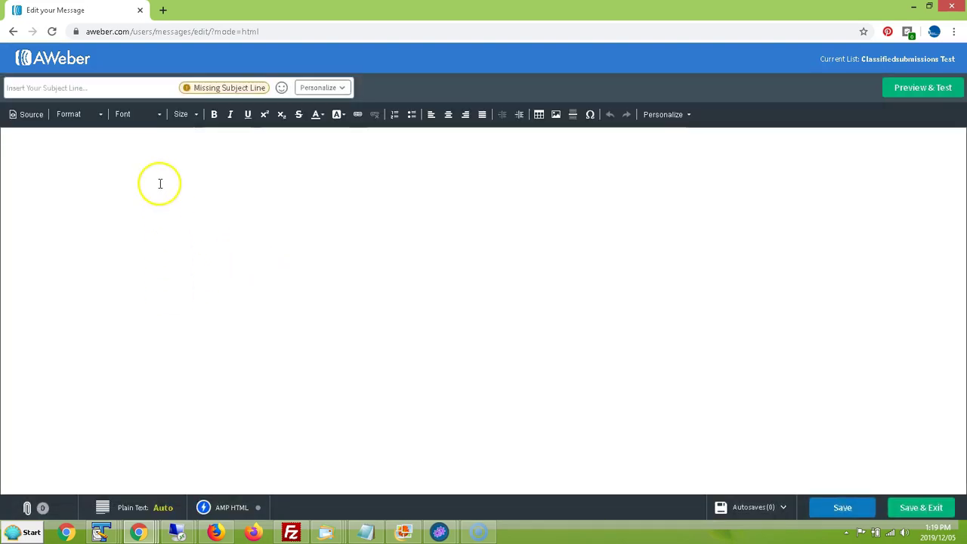
Enter the subject "Message 1" and write the body lines "Message 1" and "Click on my link."
click(117, 91)
text(Message)
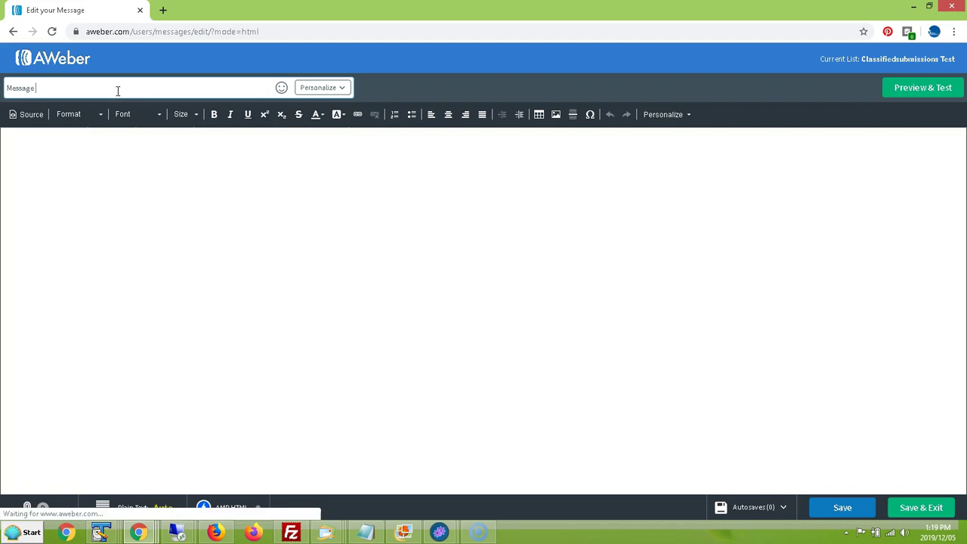
text( 1)
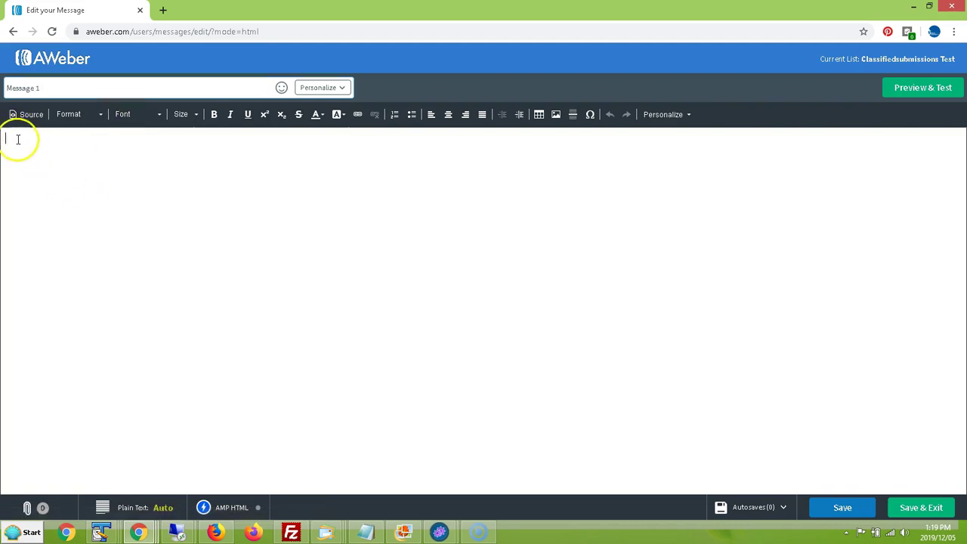
text(Mes)
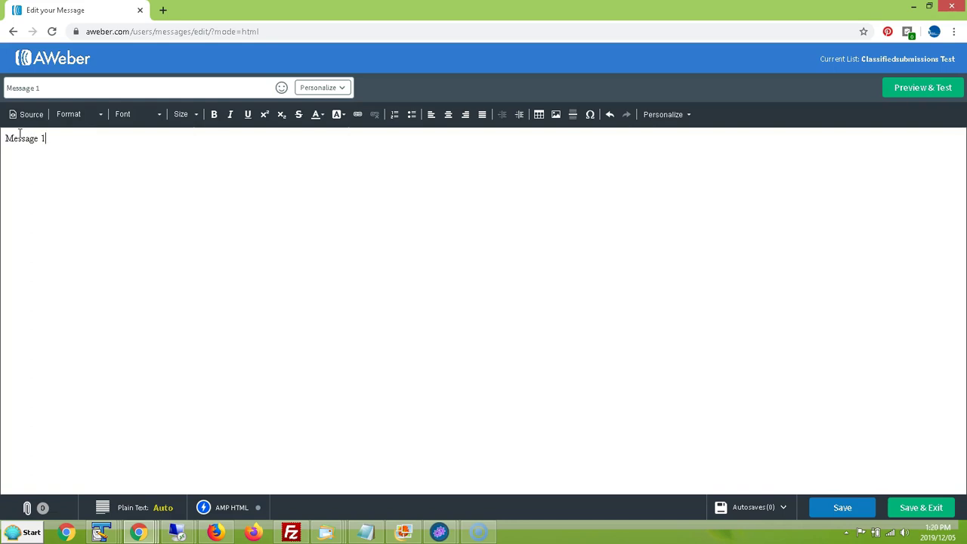
text(sage 1)
key(Return)
text(Click on my link.)
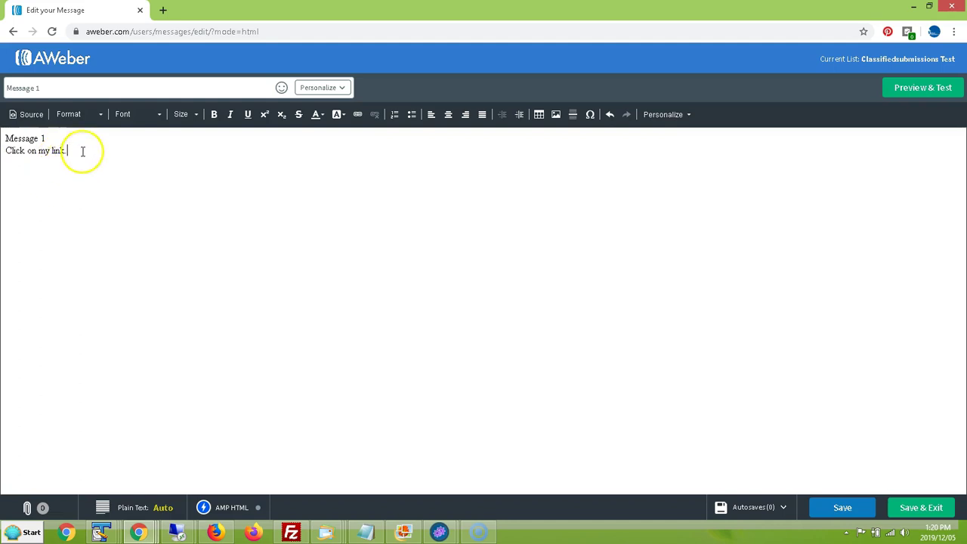
drag(83, 151, 7, 151)
click(357, 114)
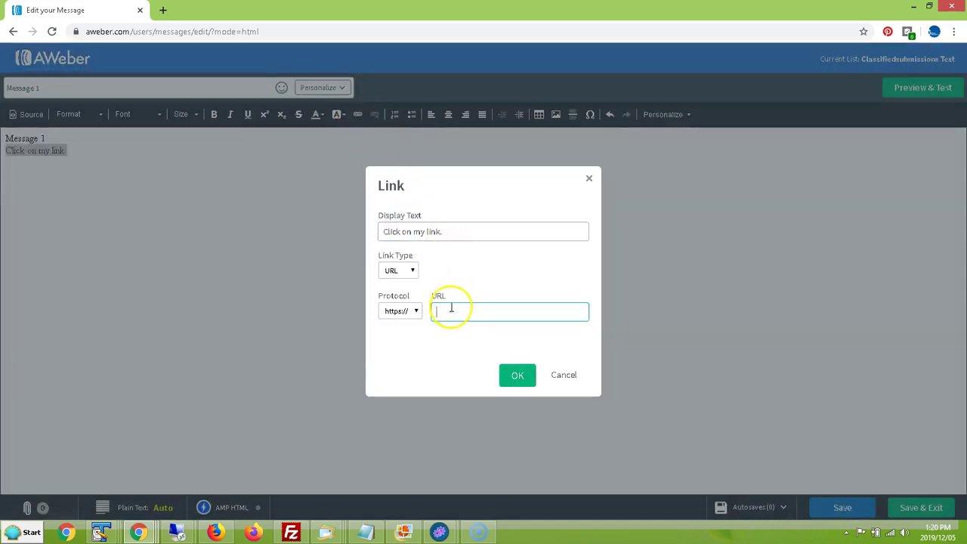
text(www.classifiedsubmissions.com)
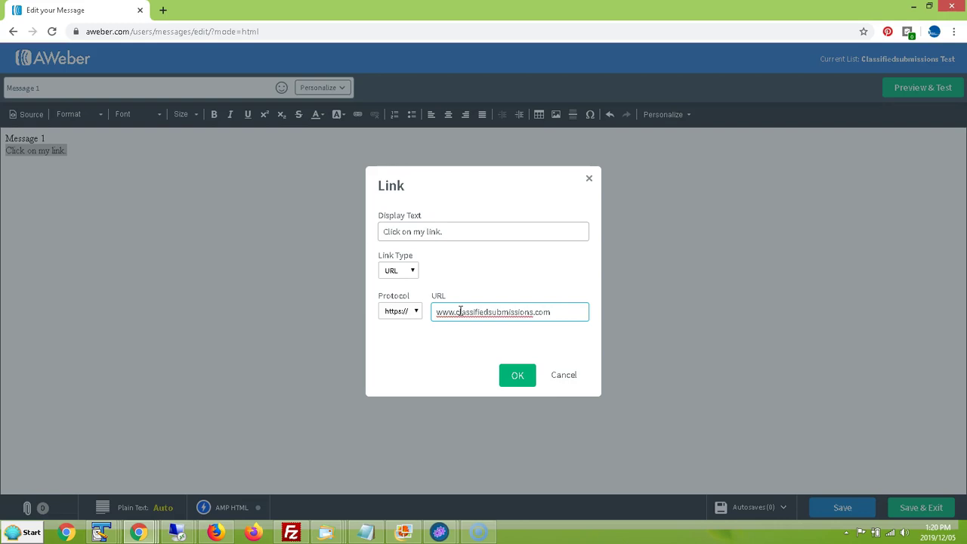
click(518, 376)
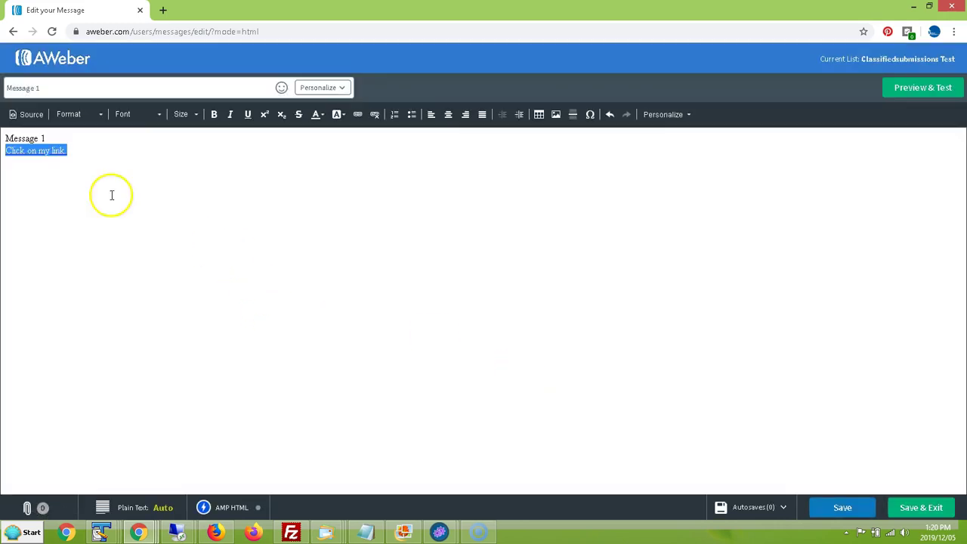
click(81, 152)
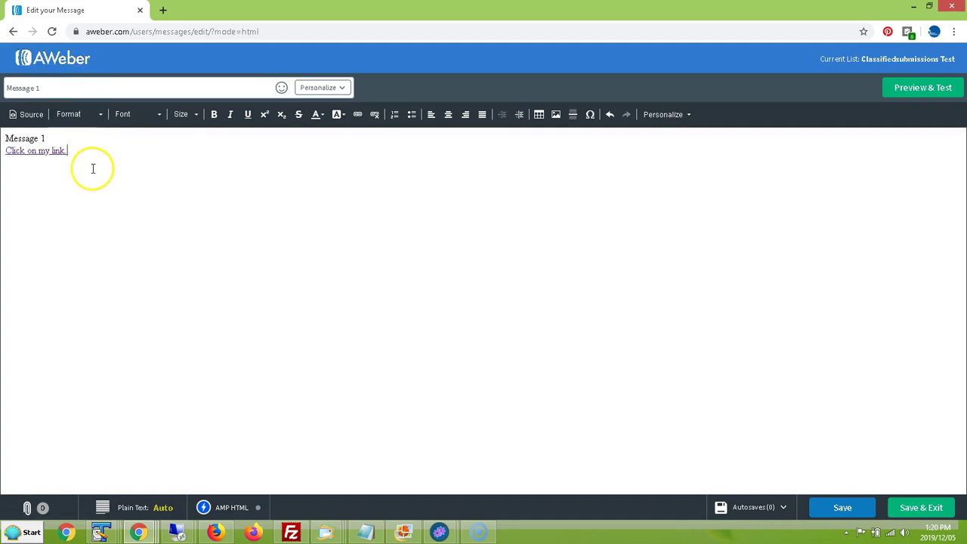
click(915, 504)
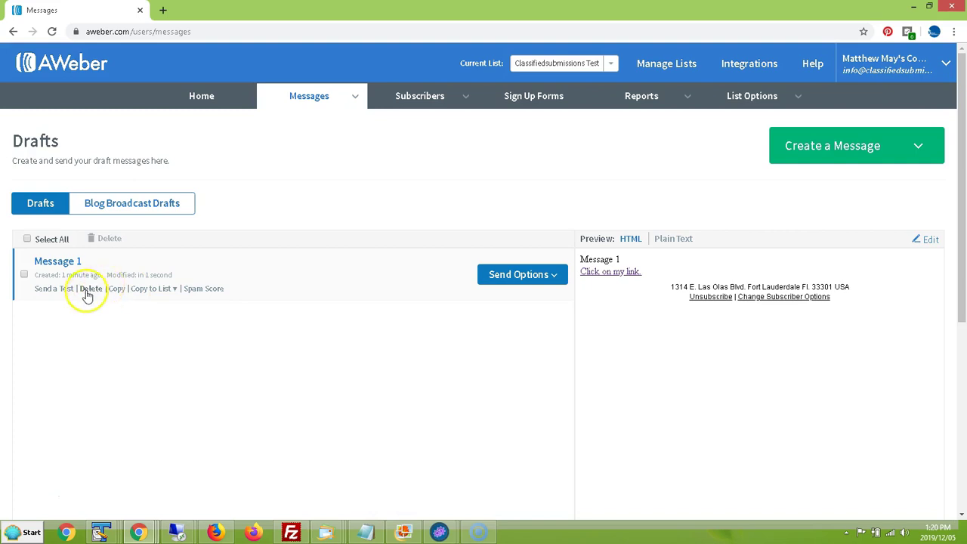
Create a new Plain Text Message from the drafts page and give it the subject "Message 2"
click(922, 149)
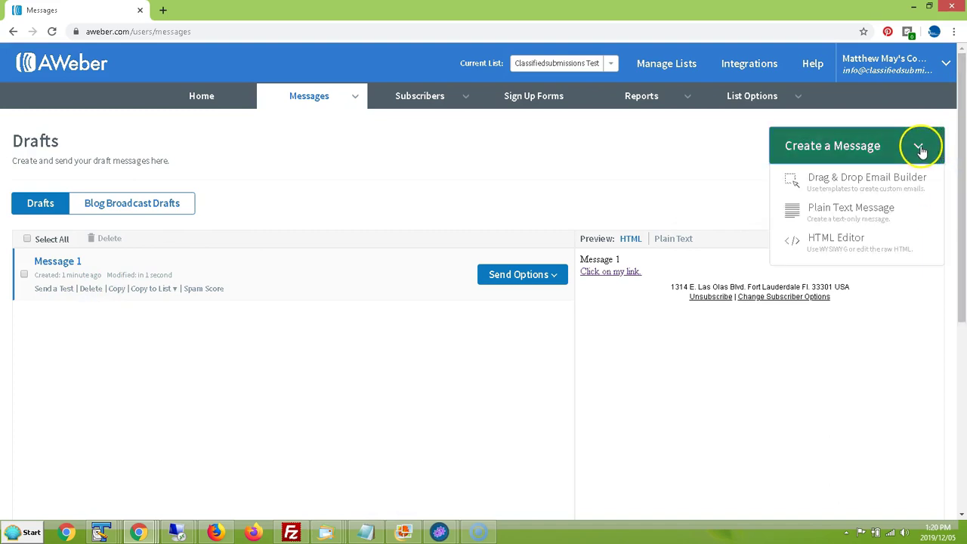
click(830, 215)
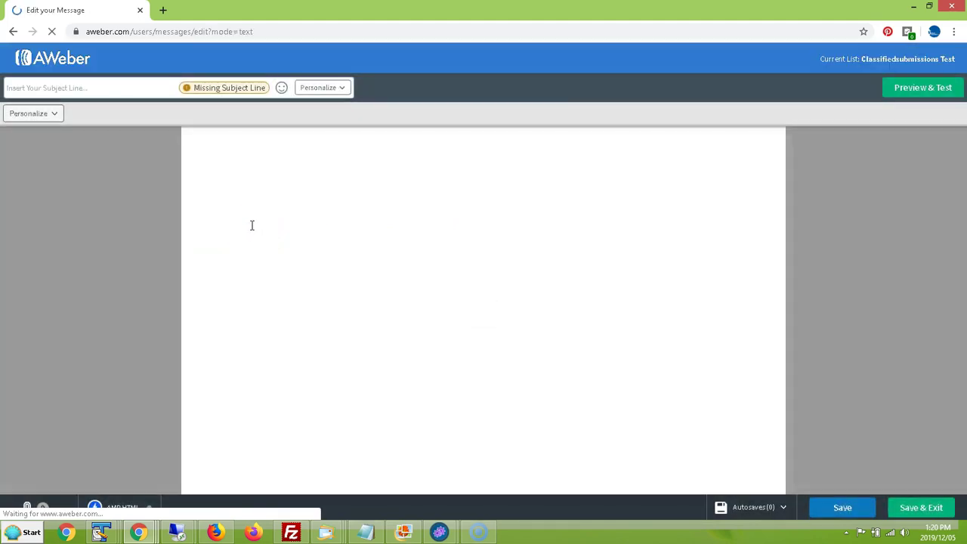
click(108, 112)
click(106, 86)
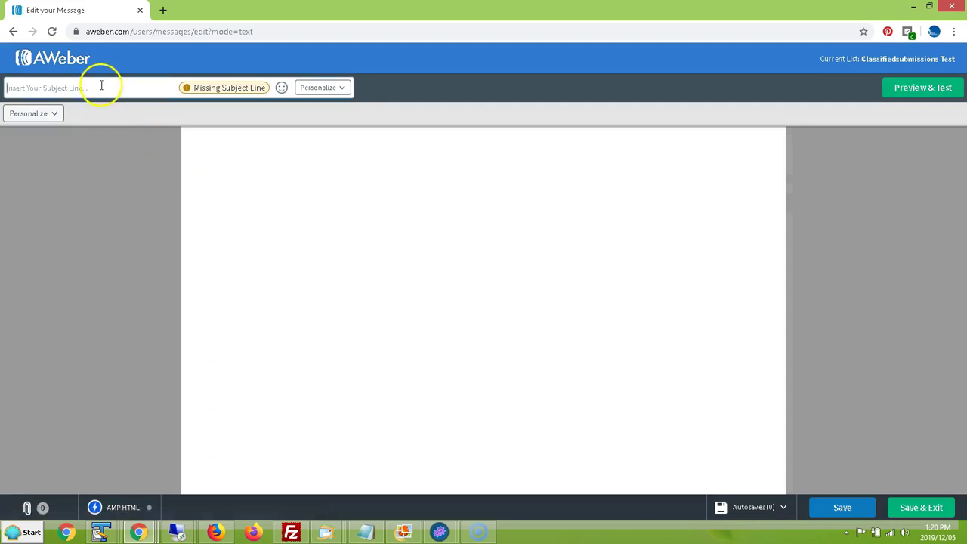
text(Mess)
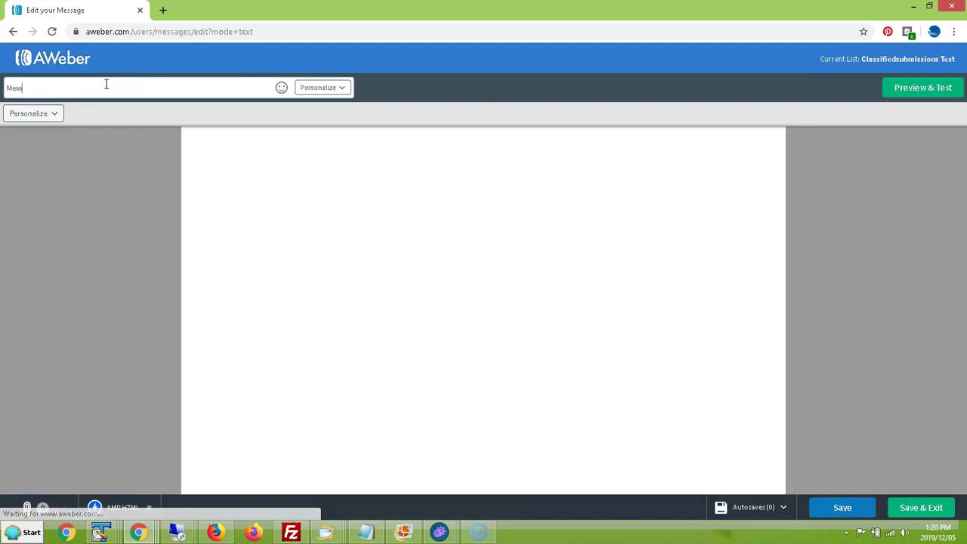
text(age 2)
click(243, 163)
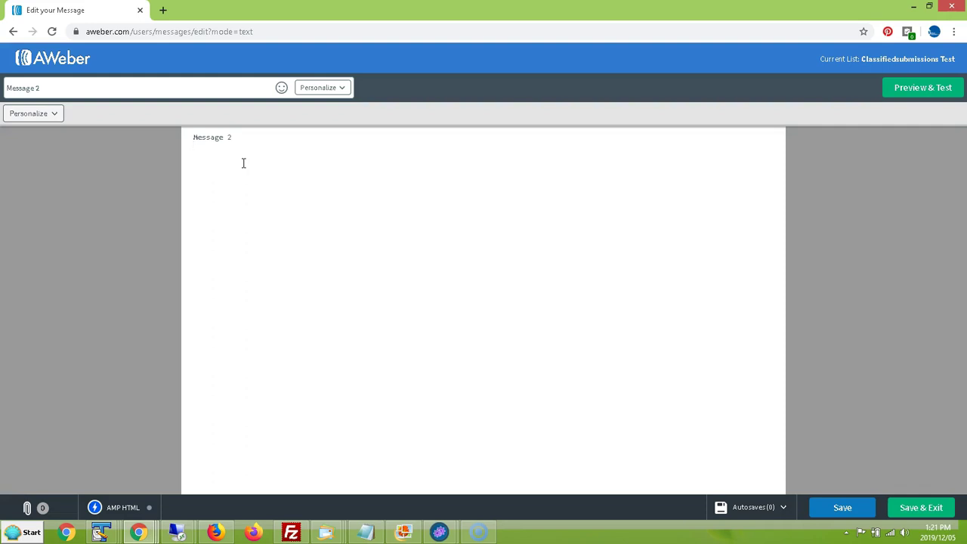
text(://www.classifiedsubmissions.com cli)
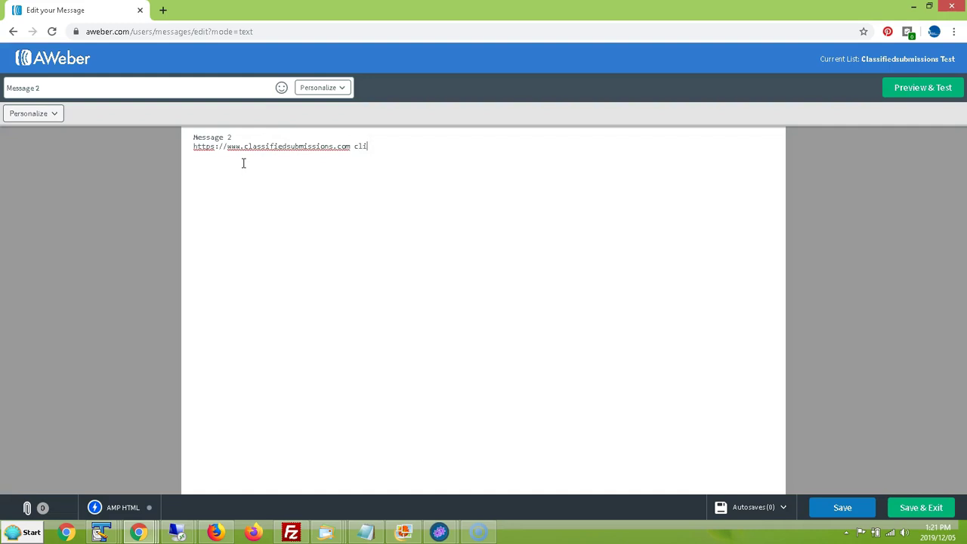
text(ck this link.)
click(924, 508)
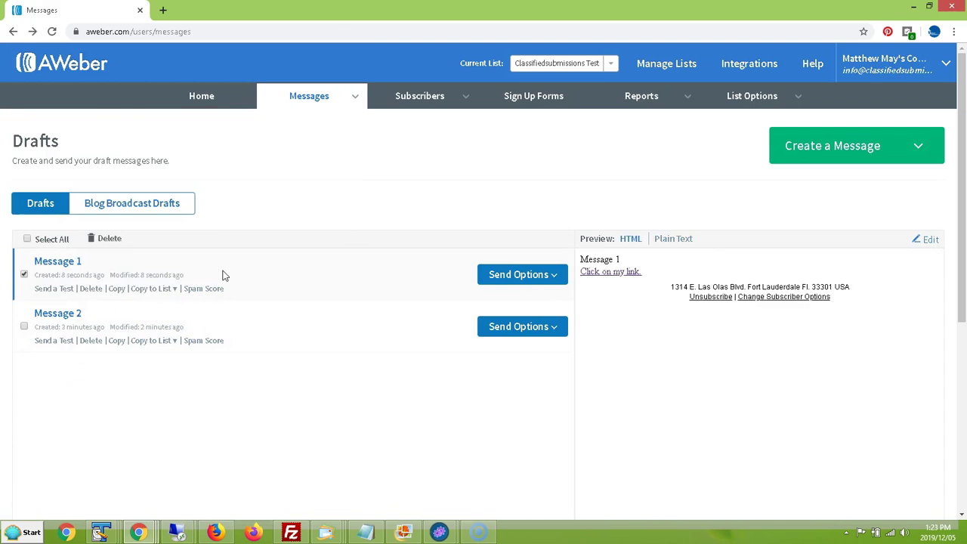
Add the Message 1 draft to the Follow Up Series as the immediate welcome message with click tracking on
click(555, 279)
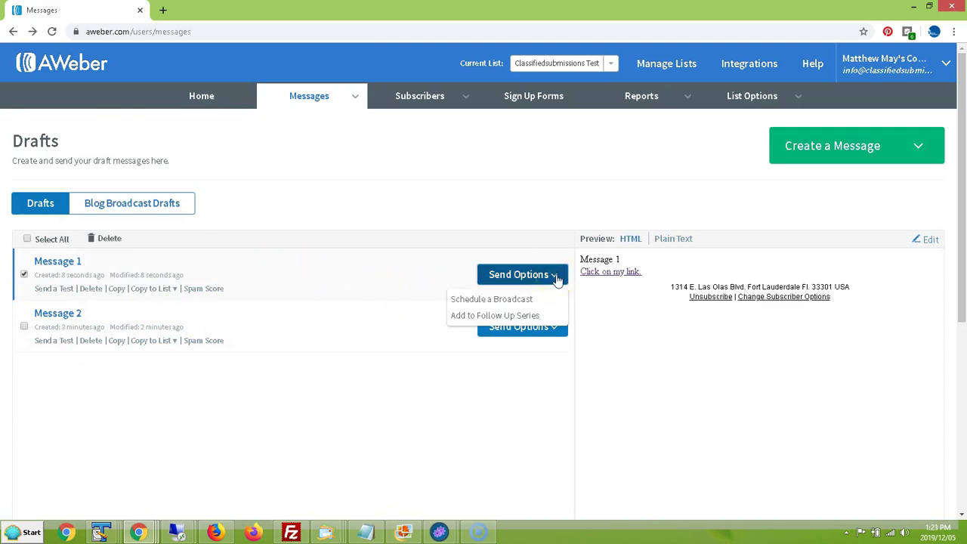
click(482, 317)
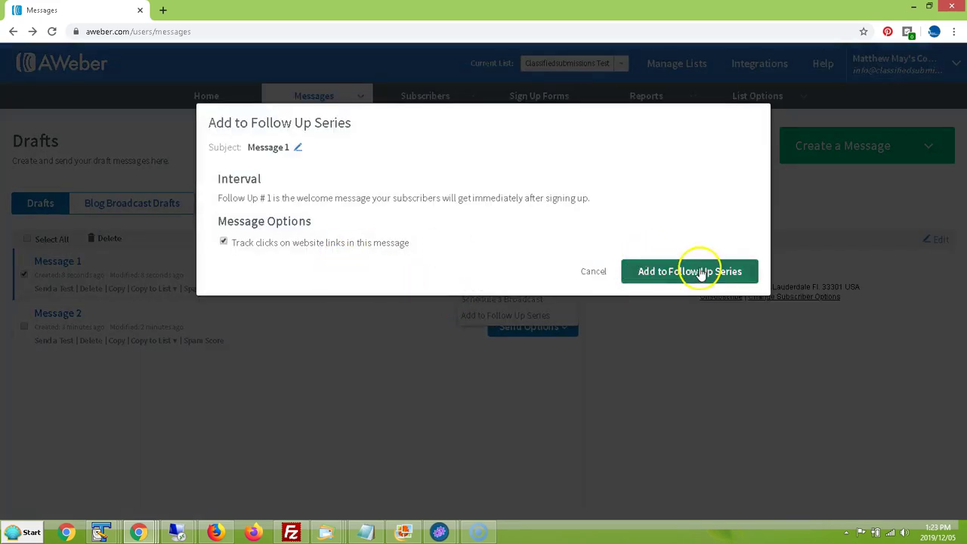
click(700, 274)
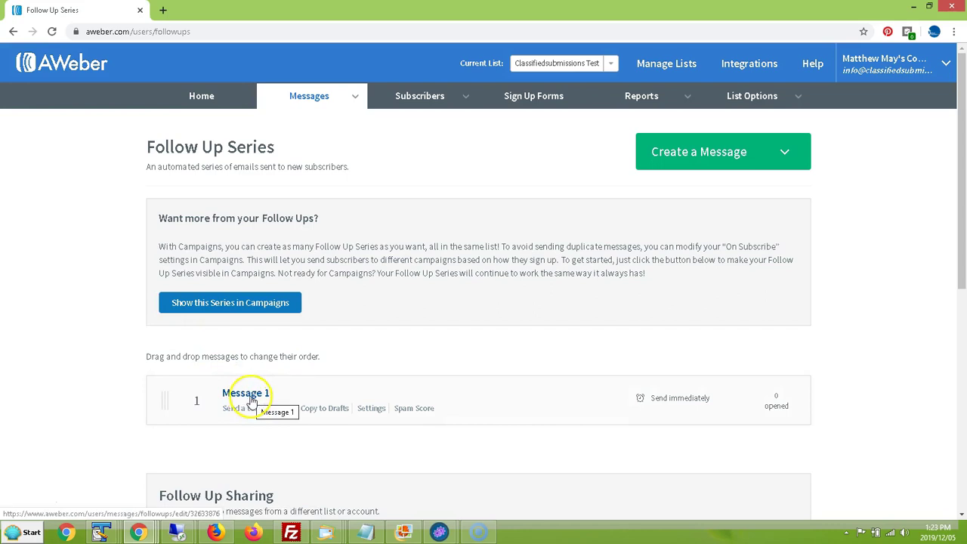
scroll(959, 255, down, 1)
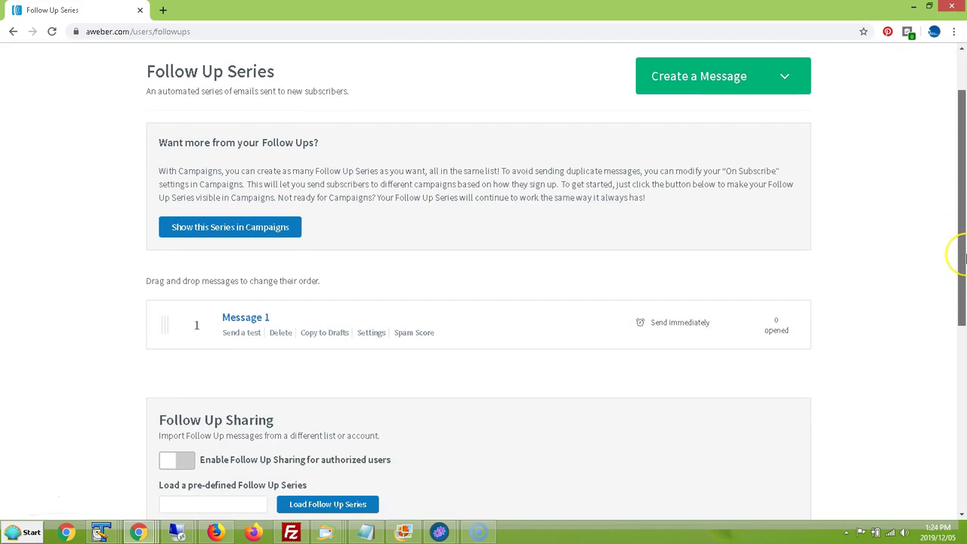
Return to the drafts, select Message 2 and open its Add to Follow Up Series settings
click(12, 34)
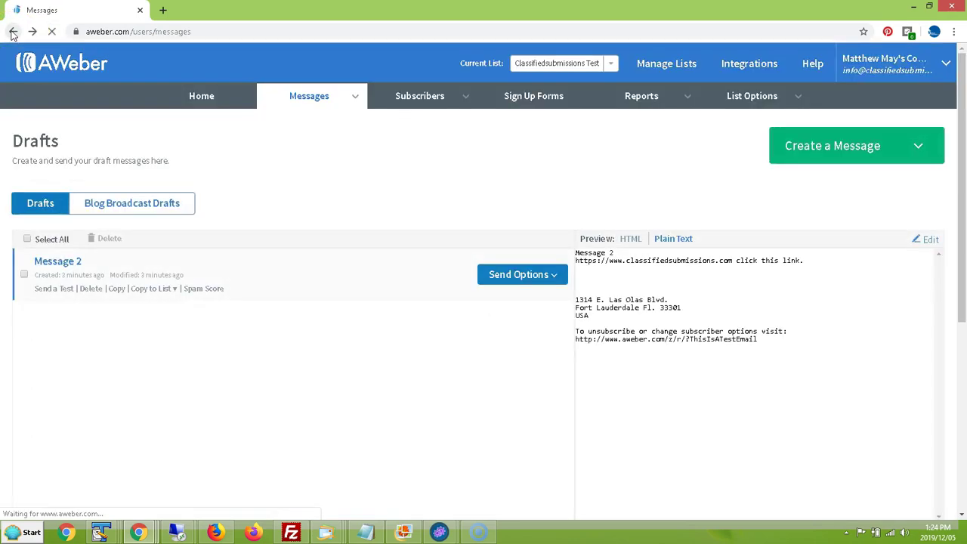
click(106, 92)
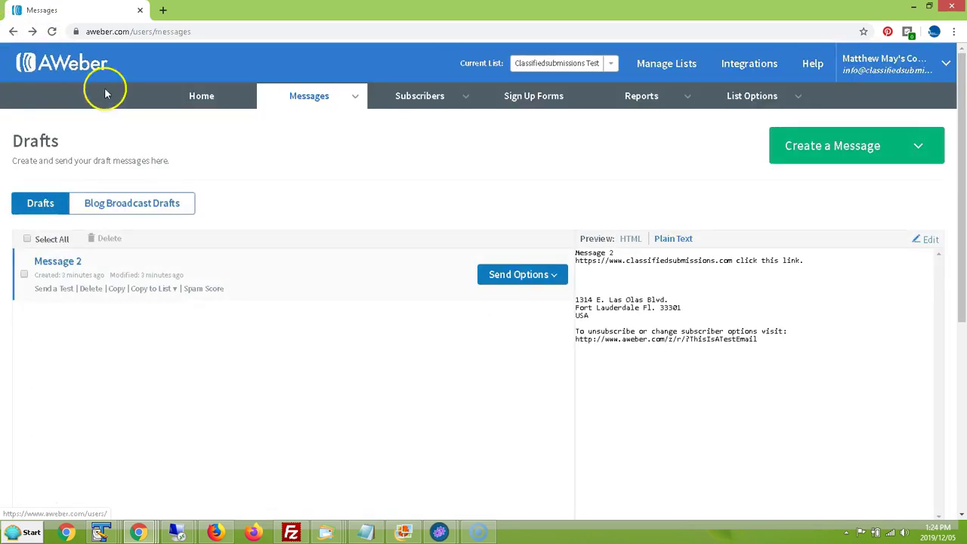
click(24, 274)
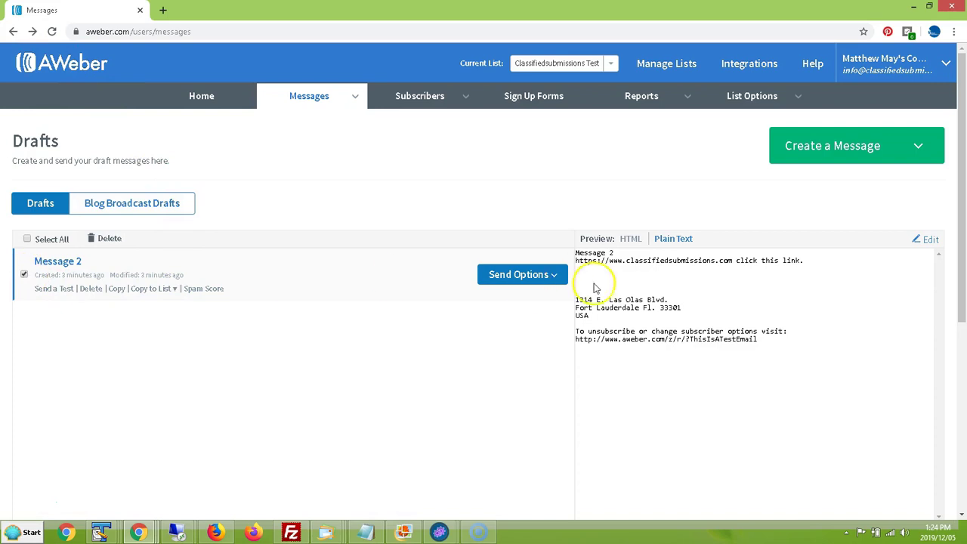
click(557, 275)
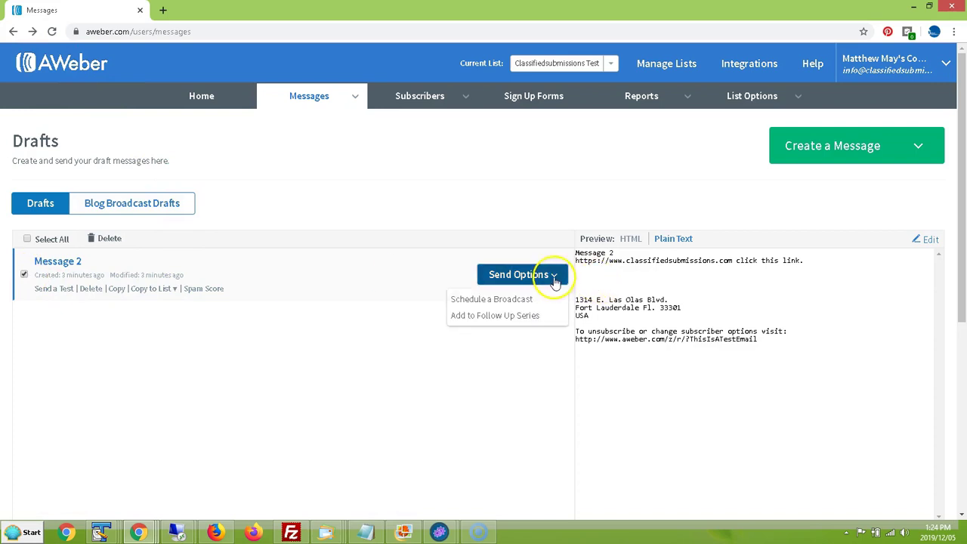
click(498, 318)
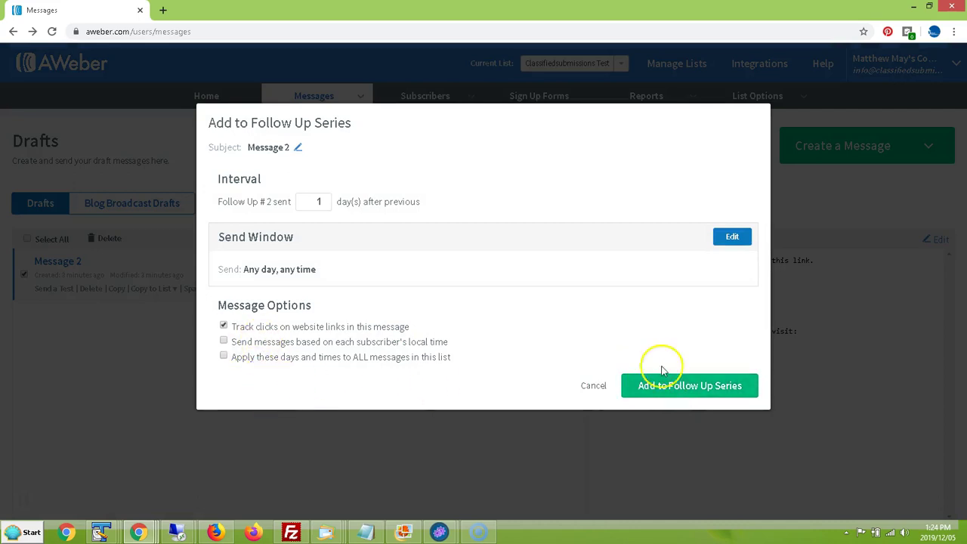
Set Message 2's interval to 4 days after the previous message and add it to the Follow Up Series
click(327, 202)
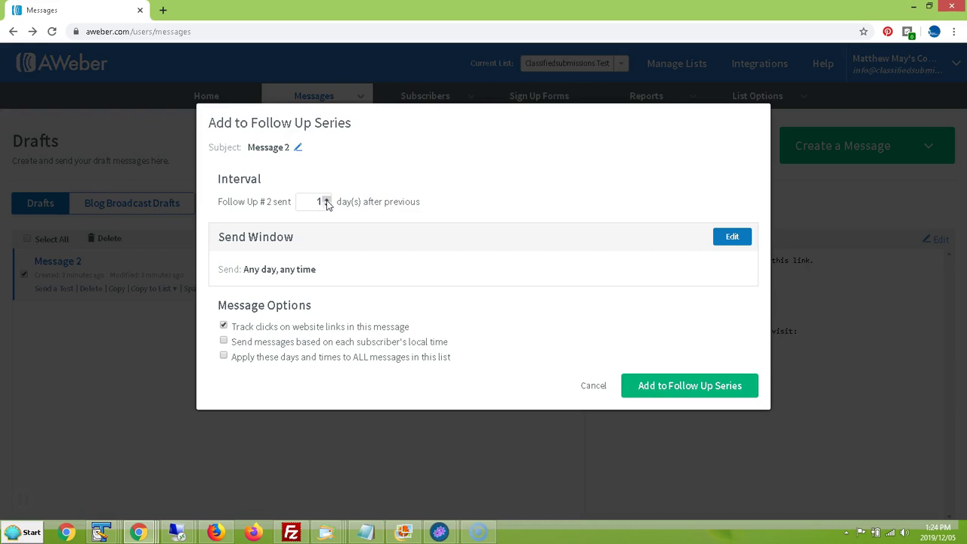
click(327, 199)
click(326, 200)
click(326, 200)
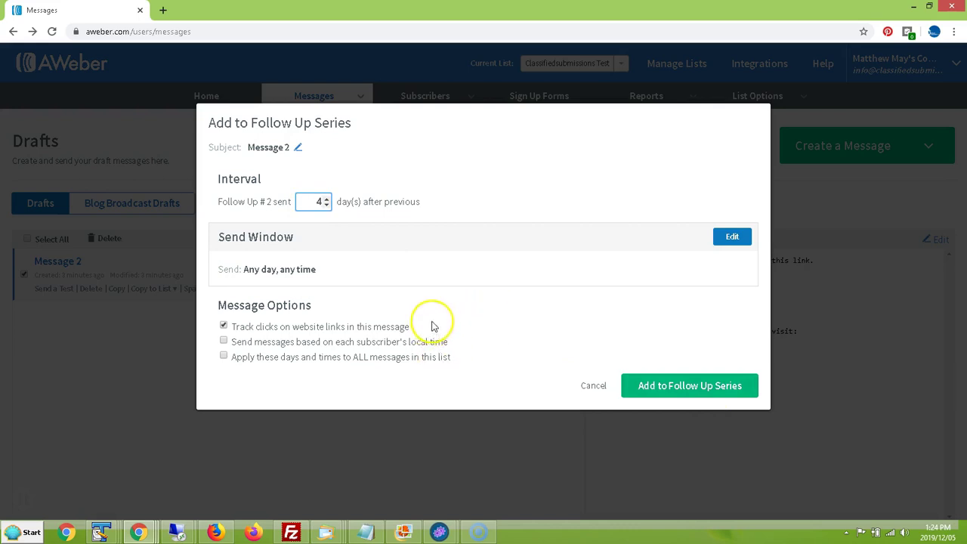
click(676, 387)
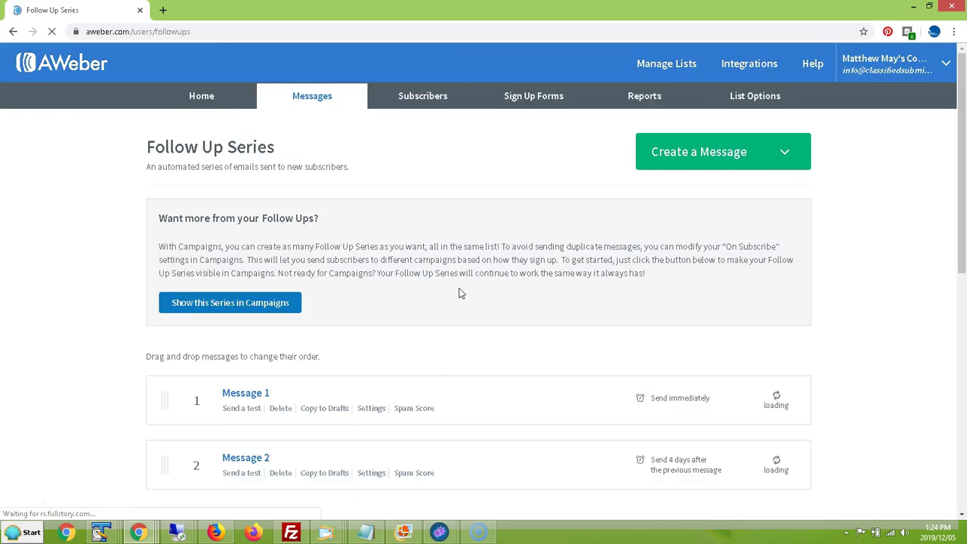
Examine the order and send timing of the Follow Up Series messages and the available types for creating a message
drag(962, 244, 958, 303)
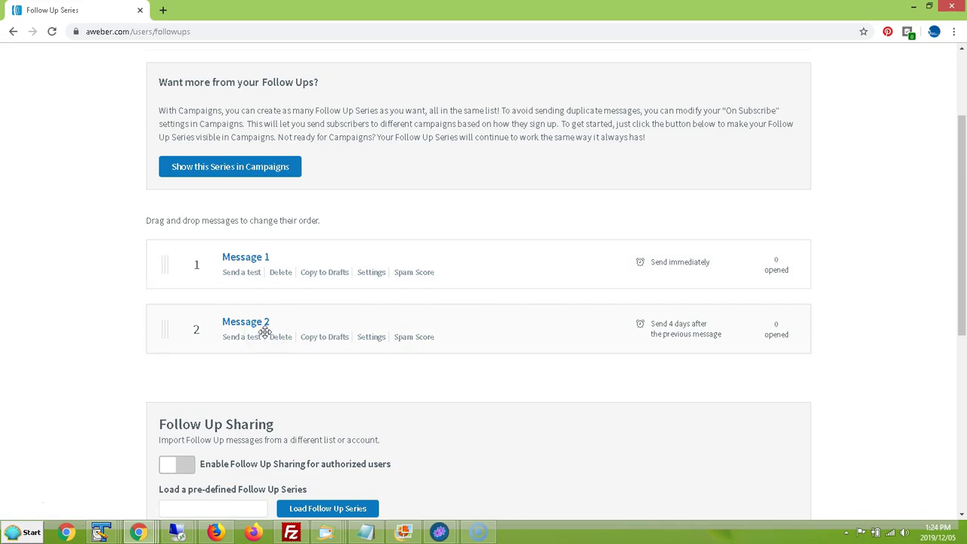
drag(964, 282, 964, 301)
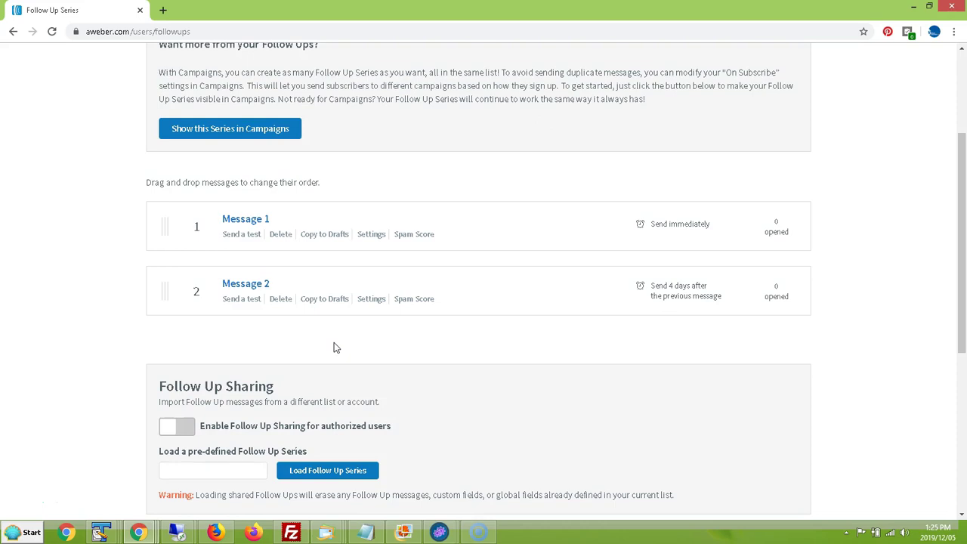
drag(958, 302, 958, 210)
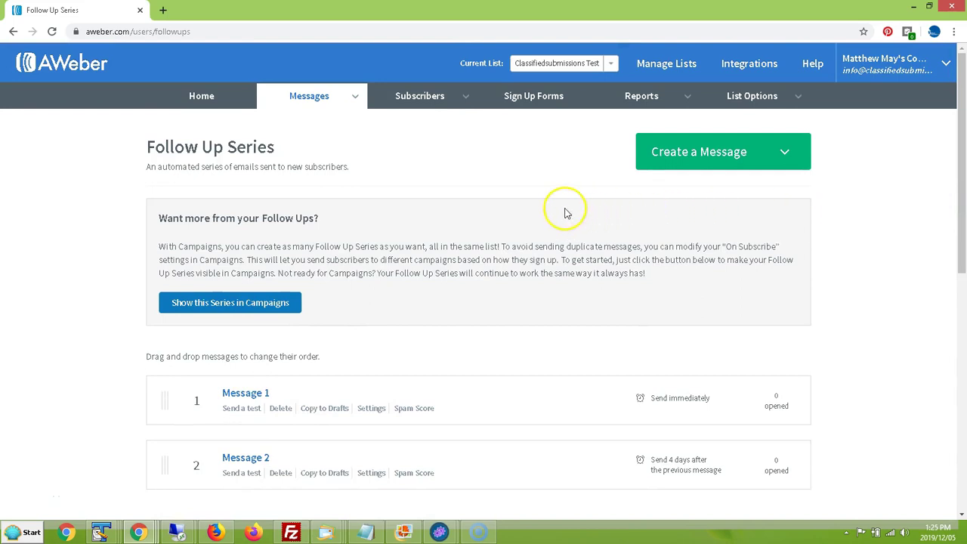
click(352, 93)
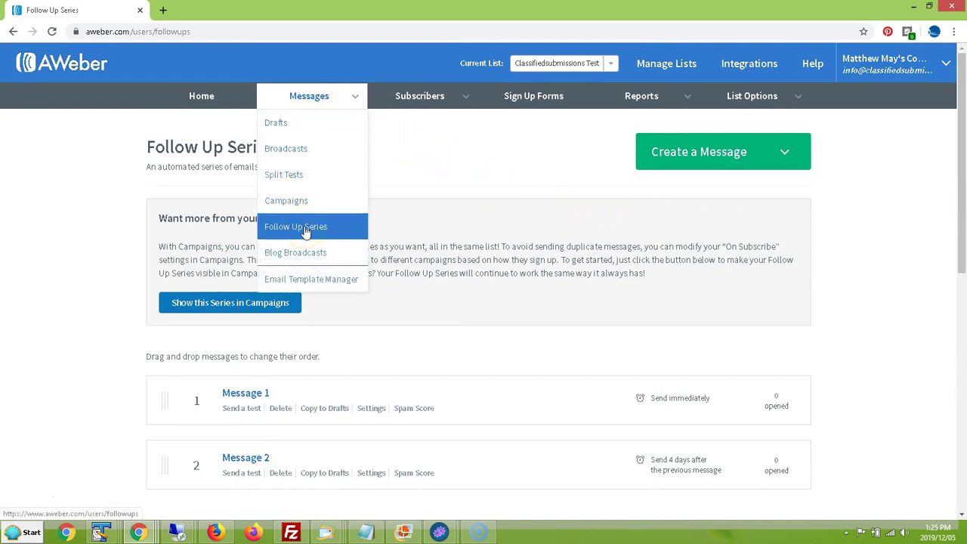
click(790, 156)
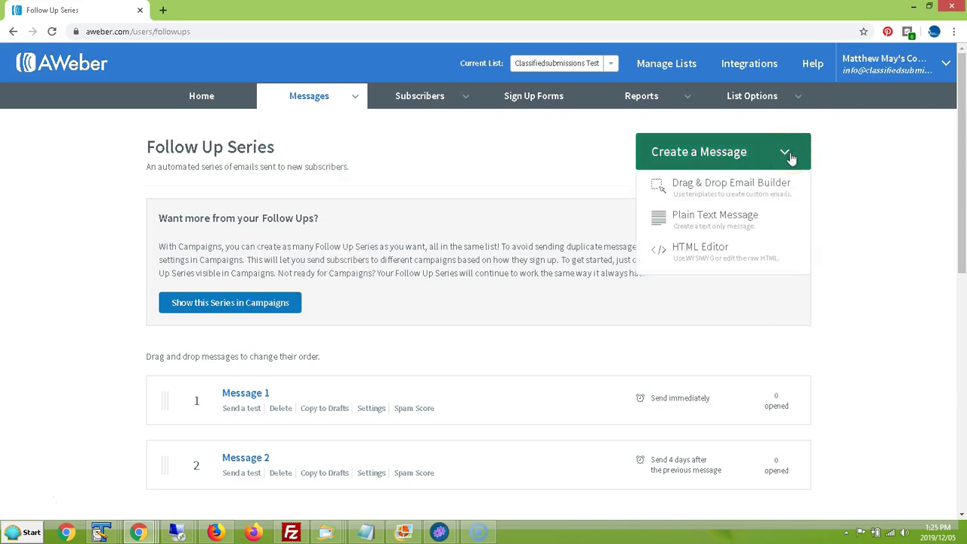
click(716, 249)
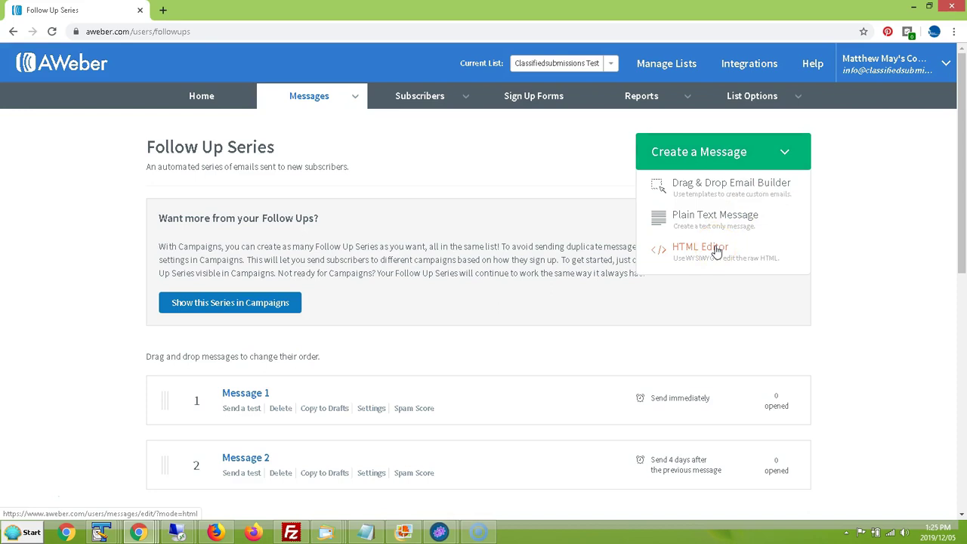
click(711, 221)
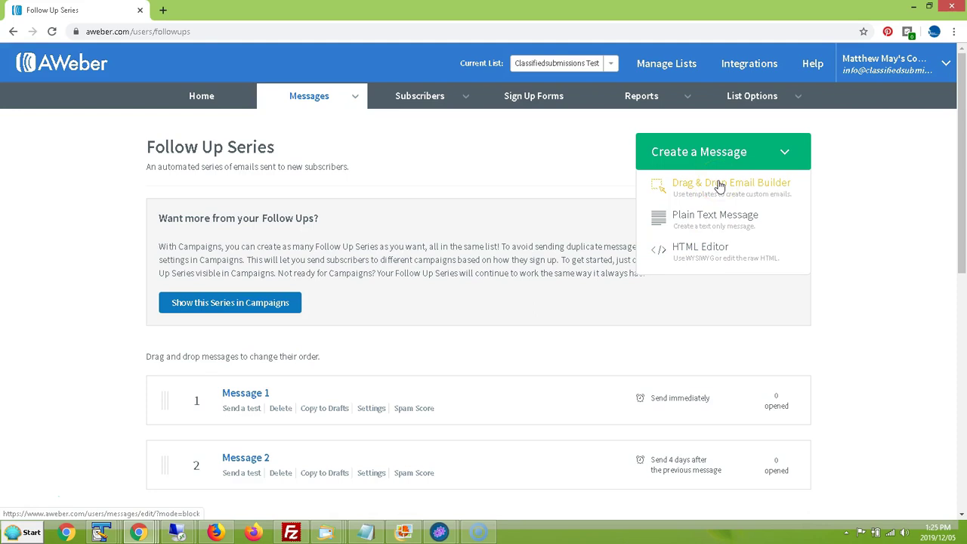
drag(965, 224, 965, 273)
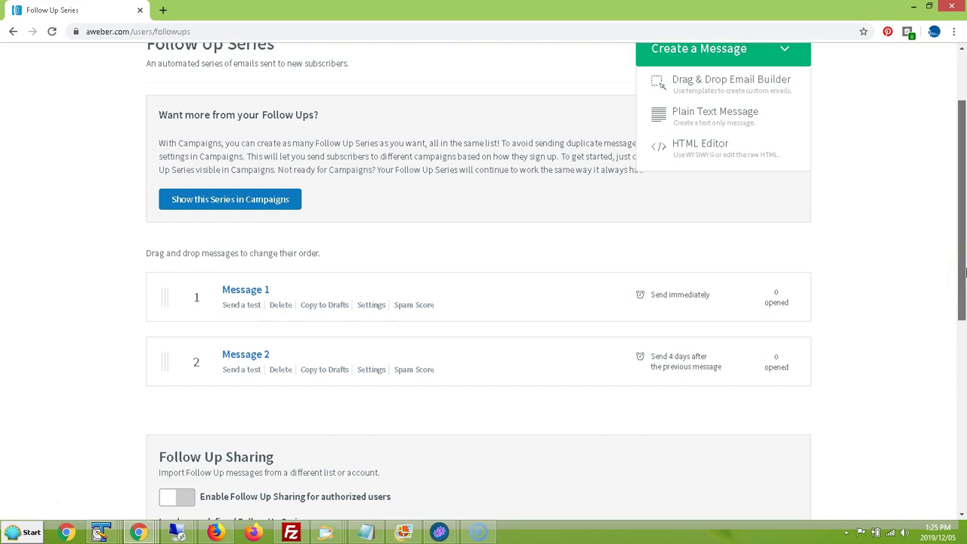
click(249, 309)
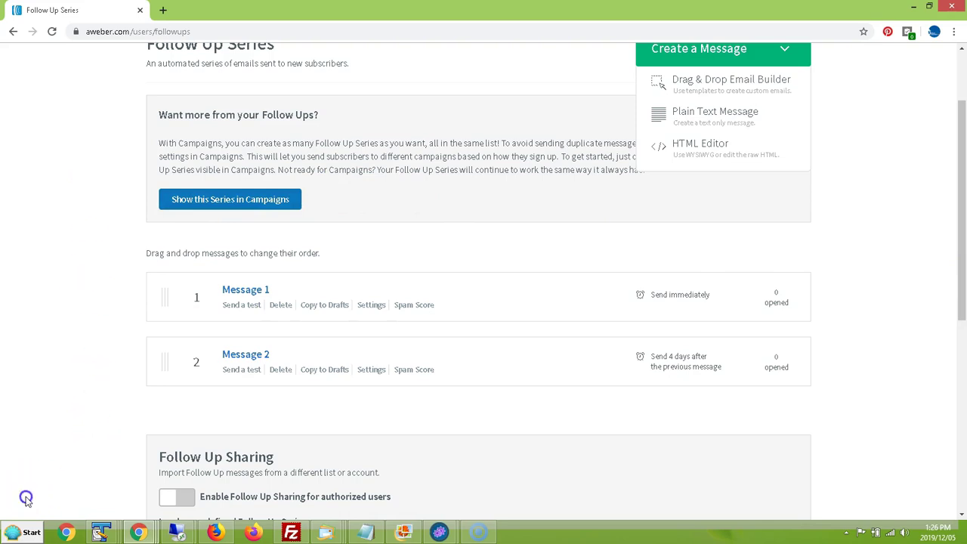
scroll(25, 497, up, 2)
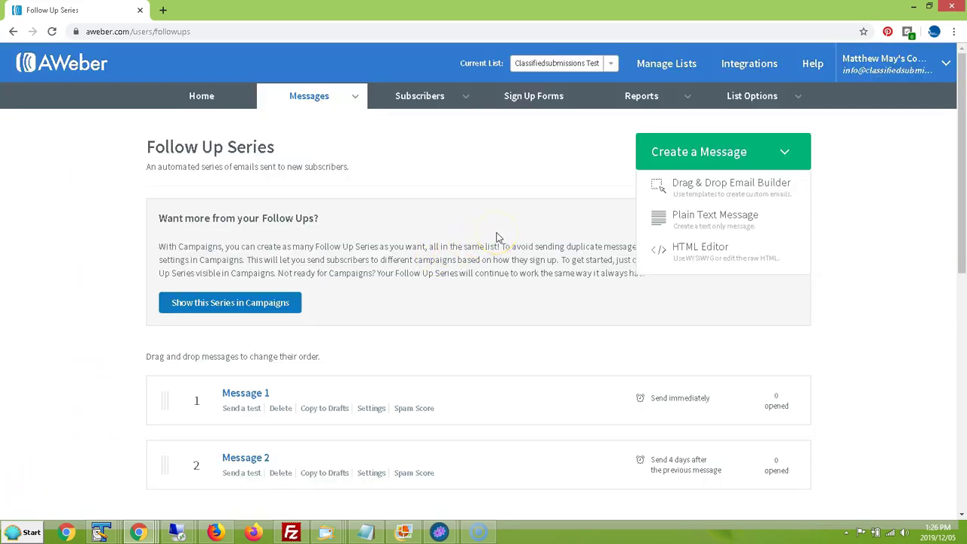
Look at the example newsletter sign-up form in the other browser window and return to the AWeber window
click(216, 533)
click(217, 533)
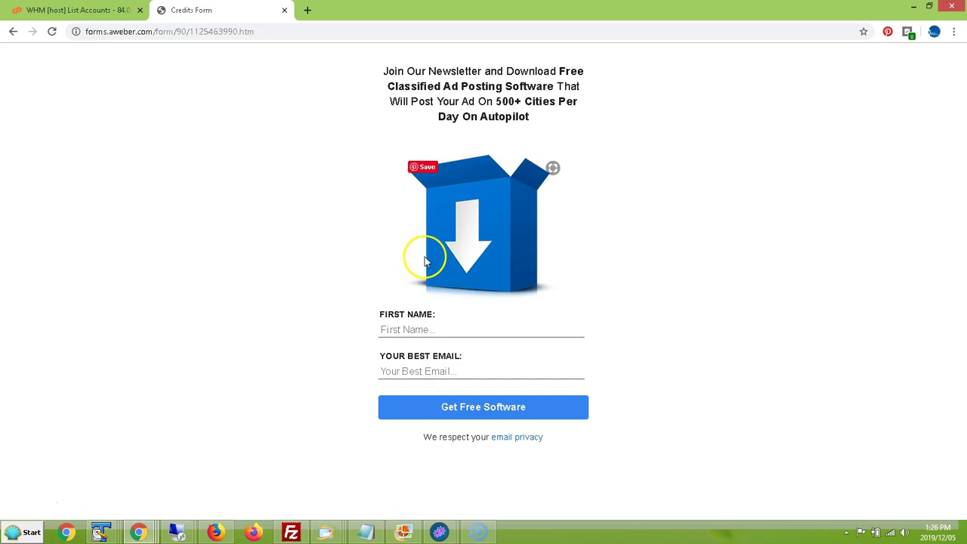
click(138, 531)
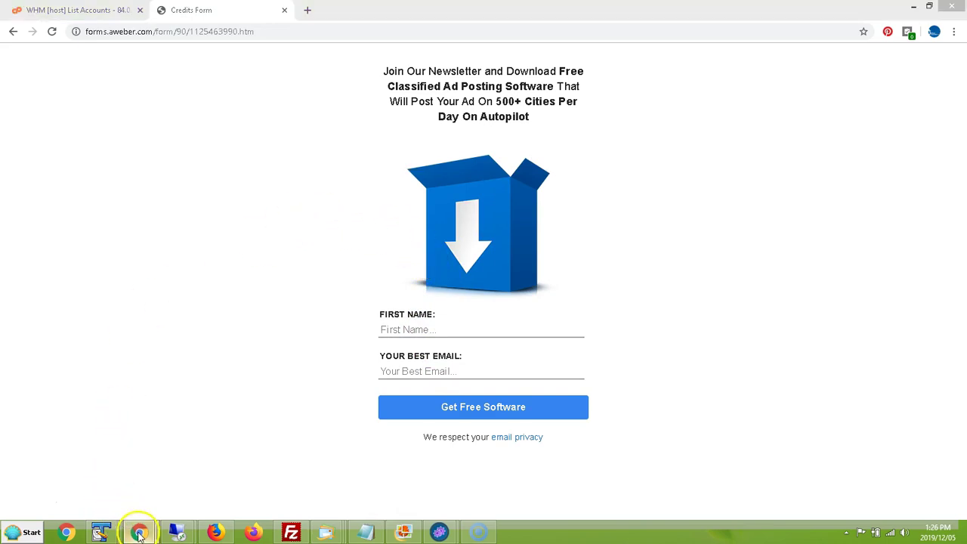
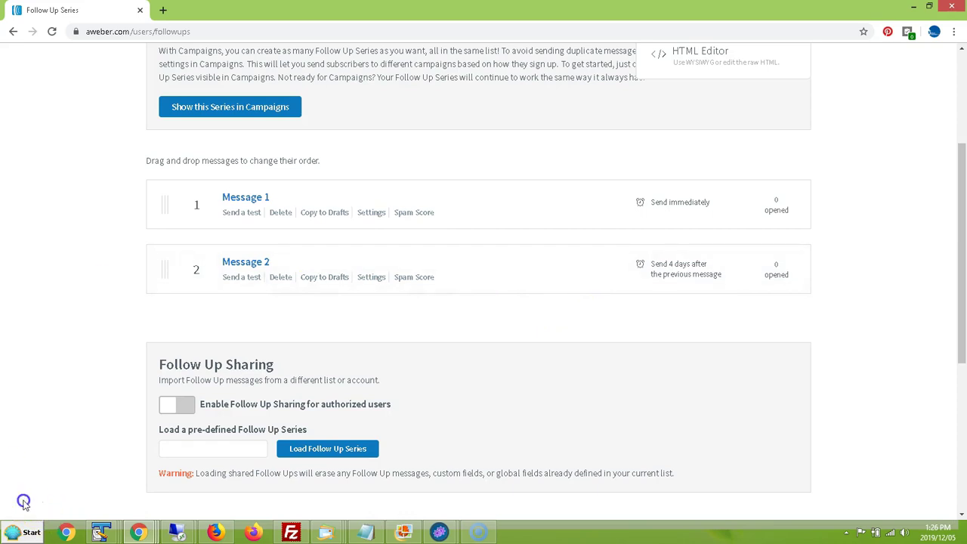
Open the Sign Up Forms page for the Classifiedsubmissions Test list and find the option to create a form
drag(962, 310, 958, 218)
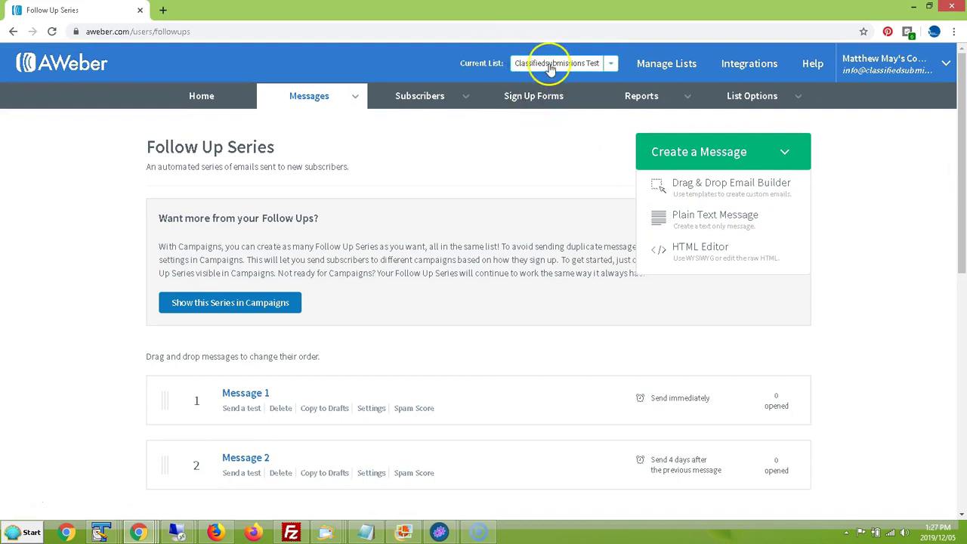
click(542, 101)
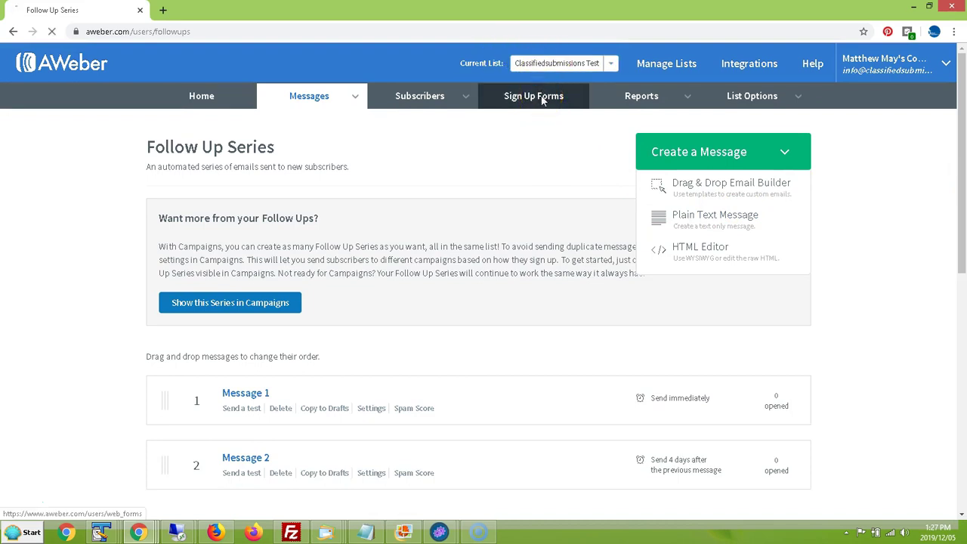
drag(964, 186, 953, 233)
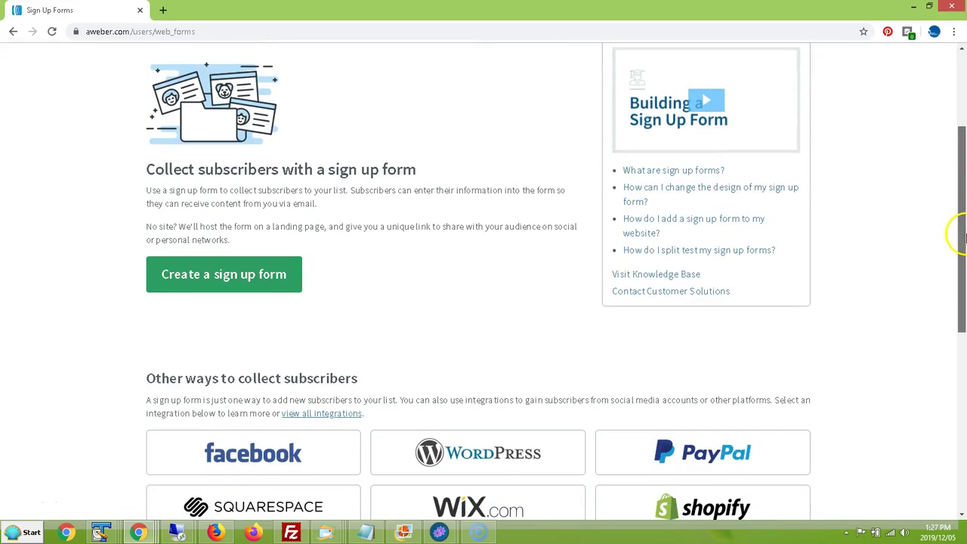
Create a new sign-up form and load the Bright template from the New templates
click(238, 274)
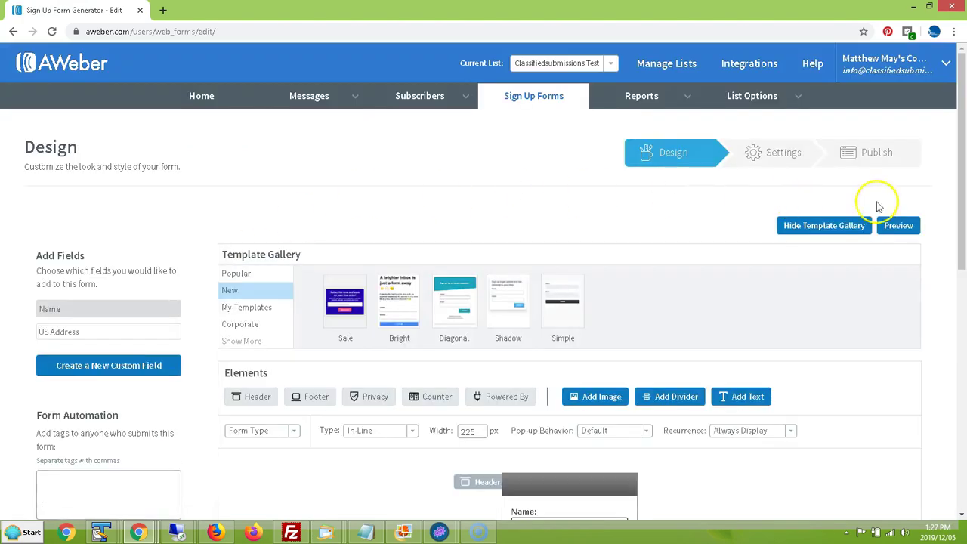
drag(957, 190, 957, 248)
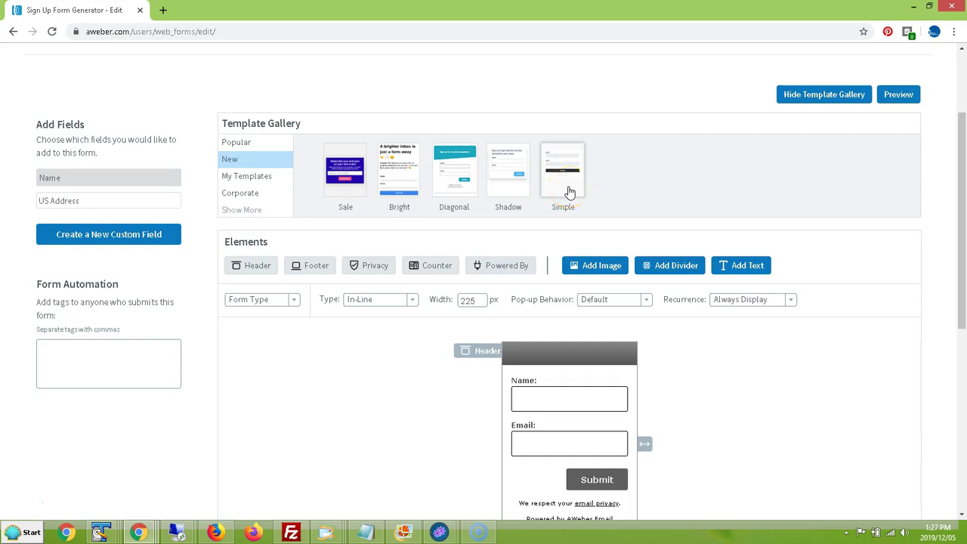
click(393, 176)
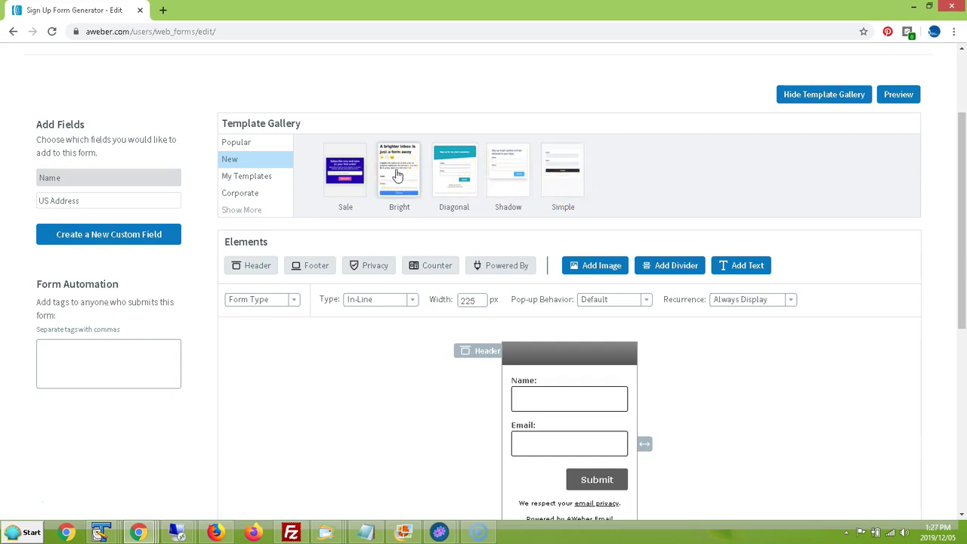
click(398, 176)
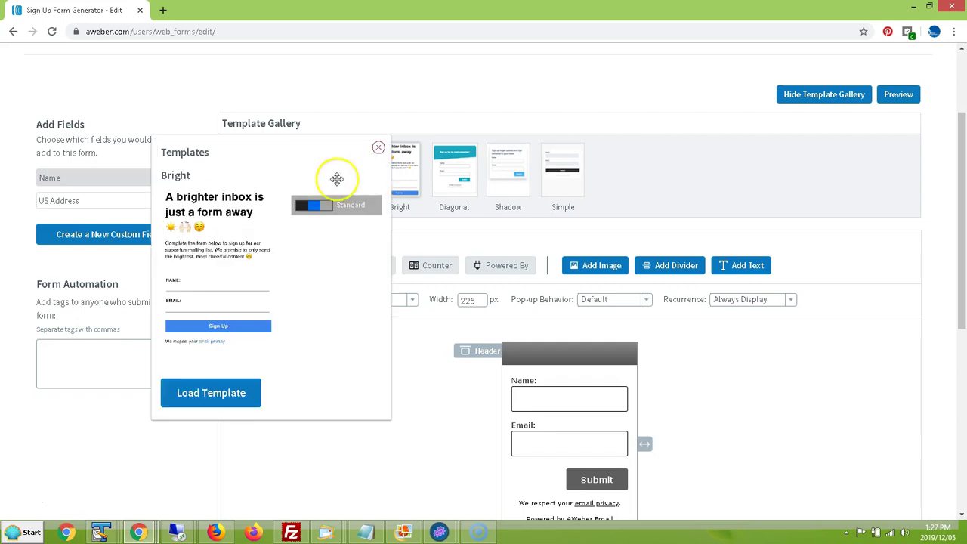
click(244, 405)
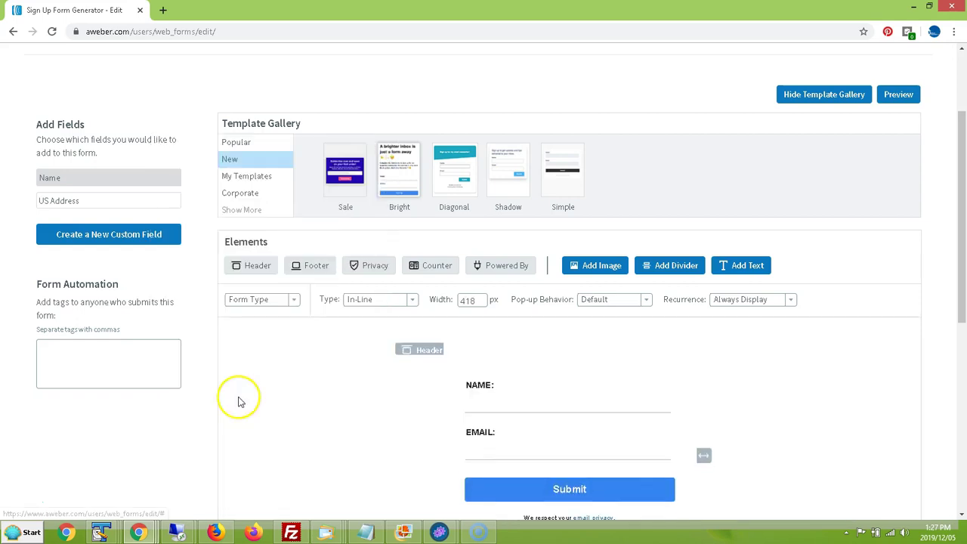
Enter the form header text "Join my fabulous newsletter! I will give you free software! A free ebook! A free personal consultation."
drag(960, 189, 963, 217)
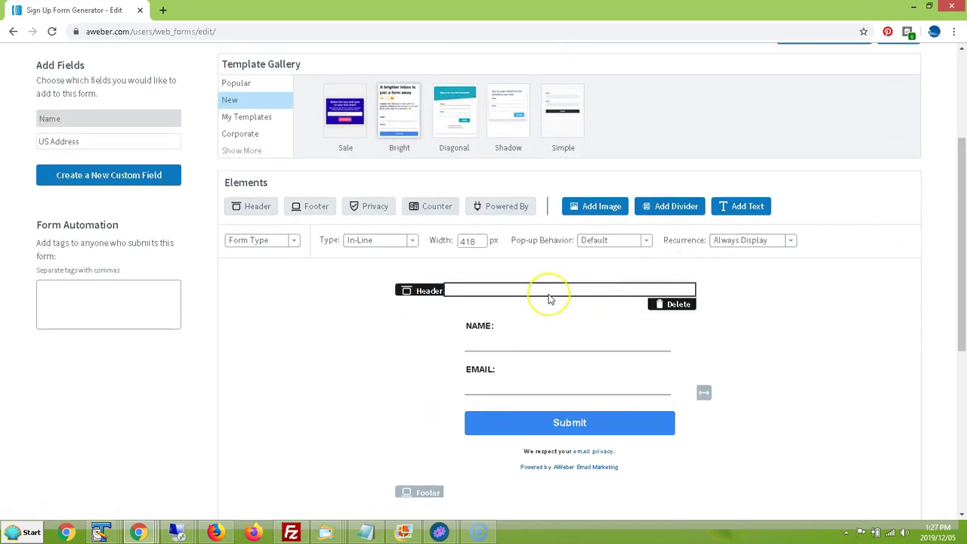
click(549, 299)
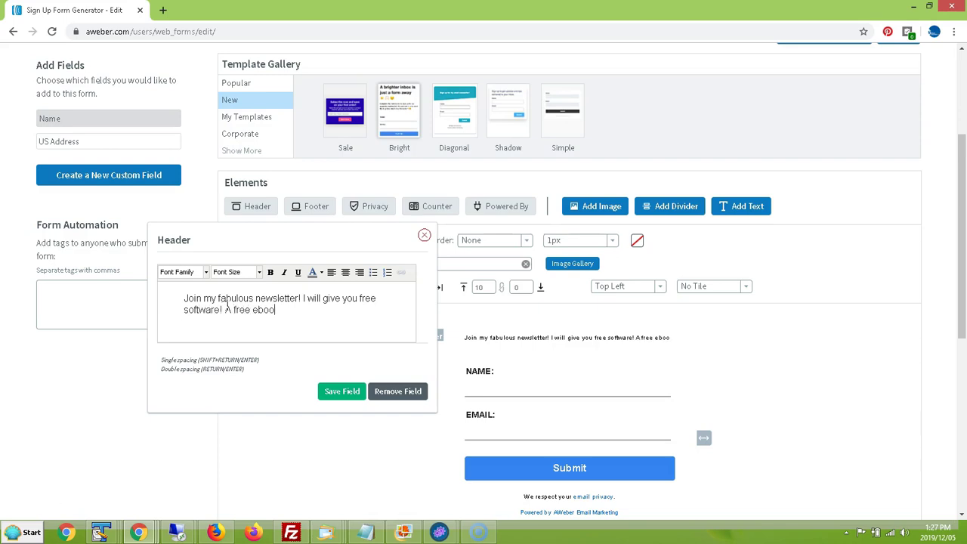
text(A free personal consu)
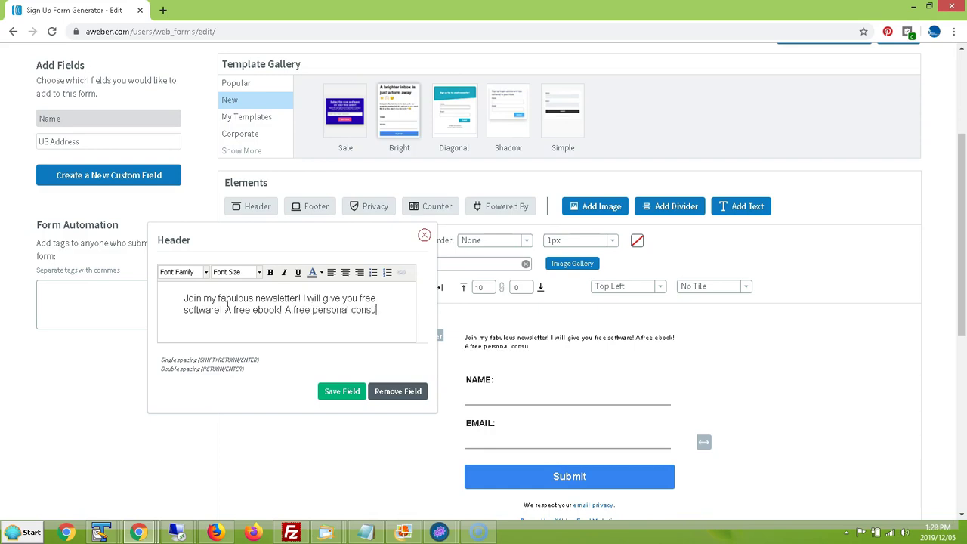
text(ltation.)
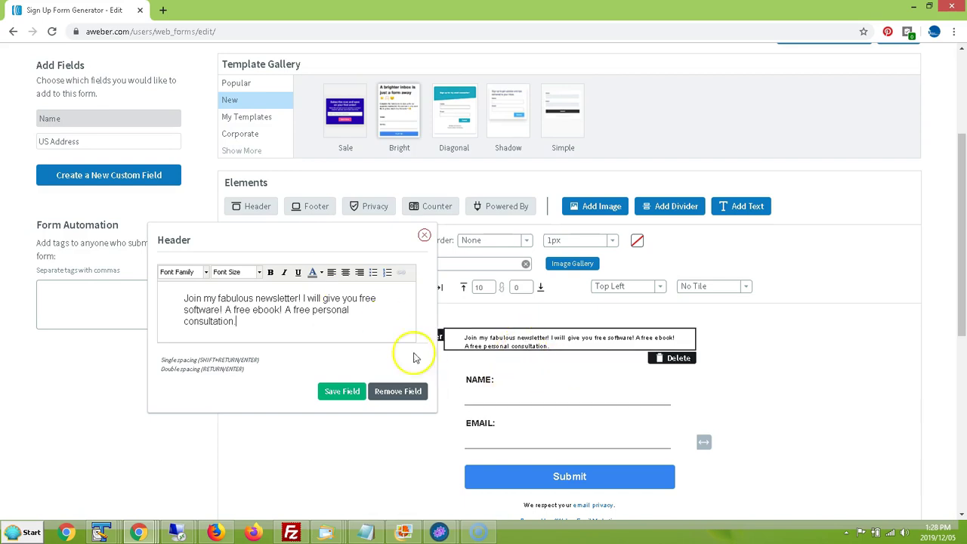
Set the font size of the whole header text to 18px
drag(243, 325, 171, 285)
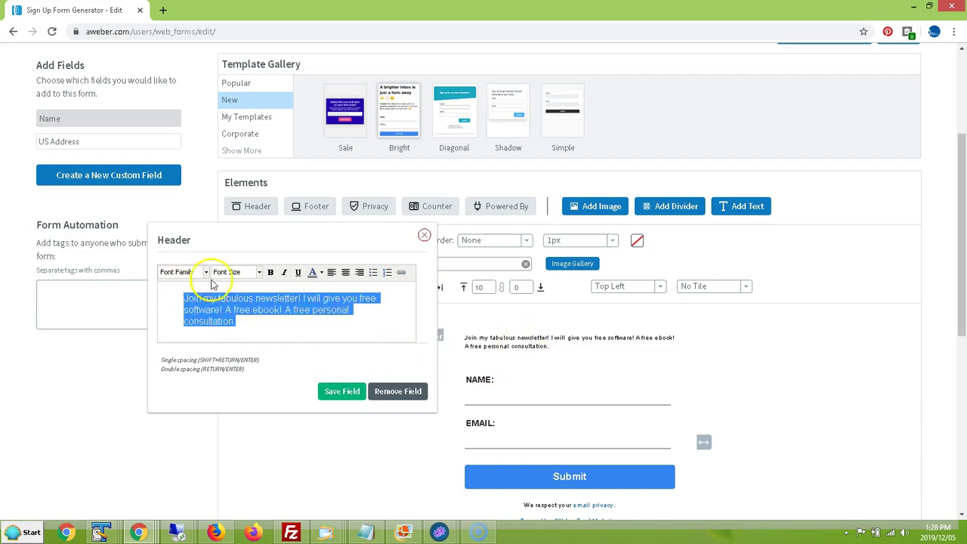
click(261, 273)
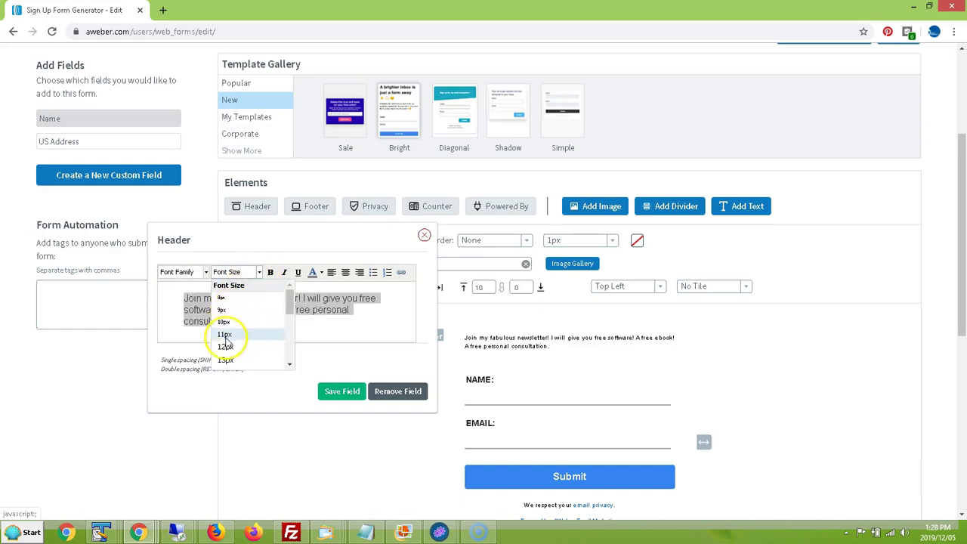
scroll(292, 311, down, 1)
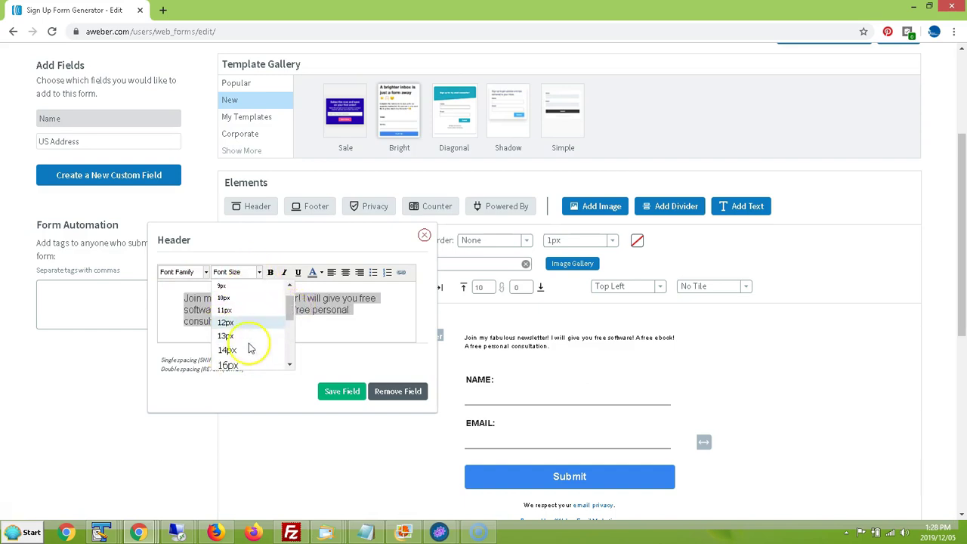
click(226, 350)
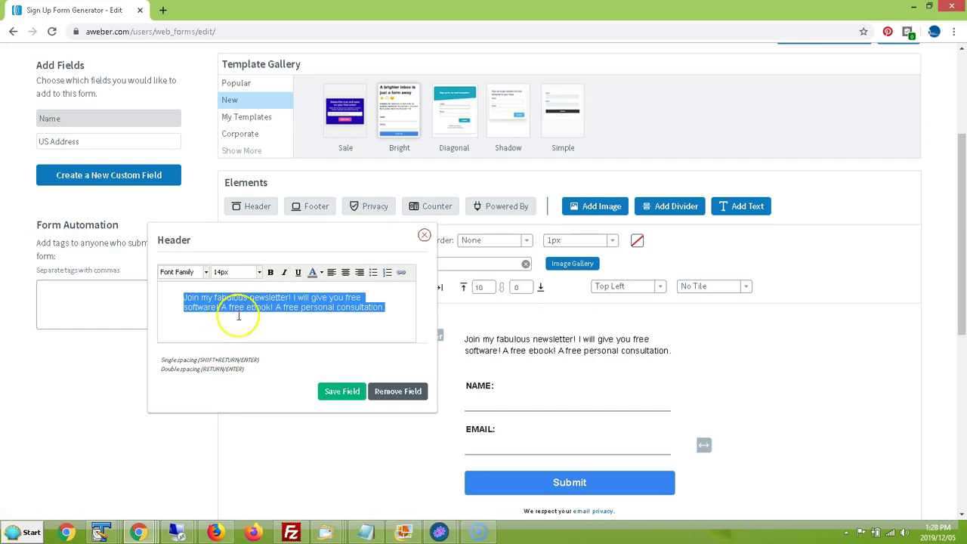
click(261, 274)
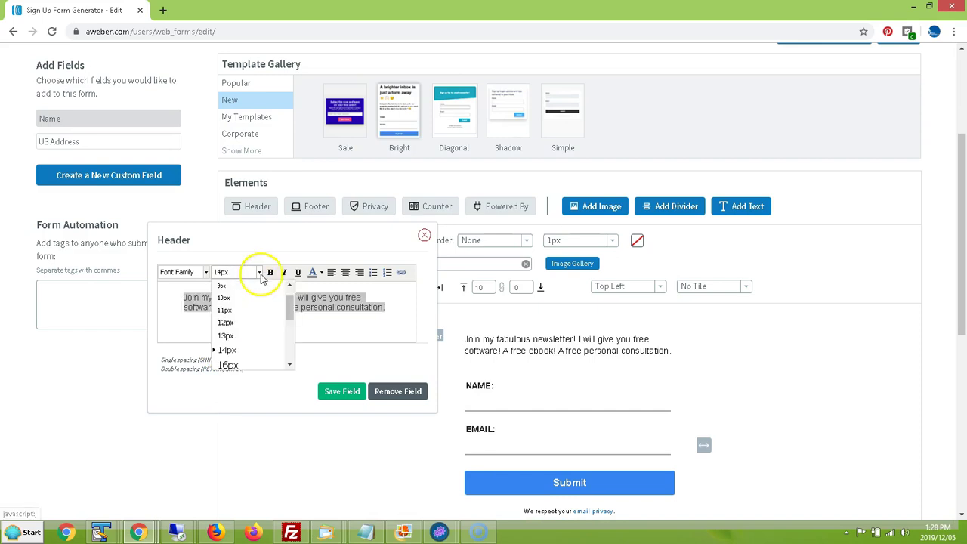
click(227, 366)
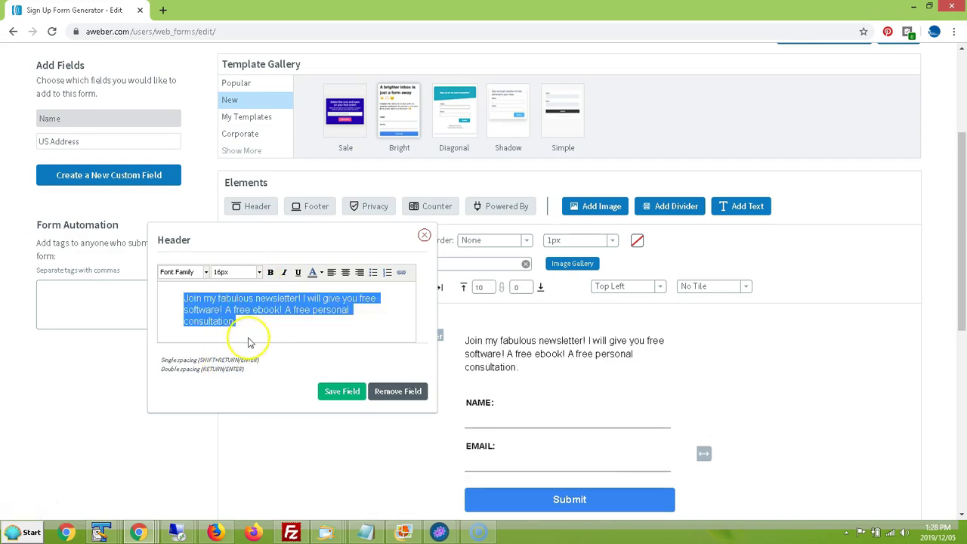
click(261, 273)
scroll(293, 316, down, 2)
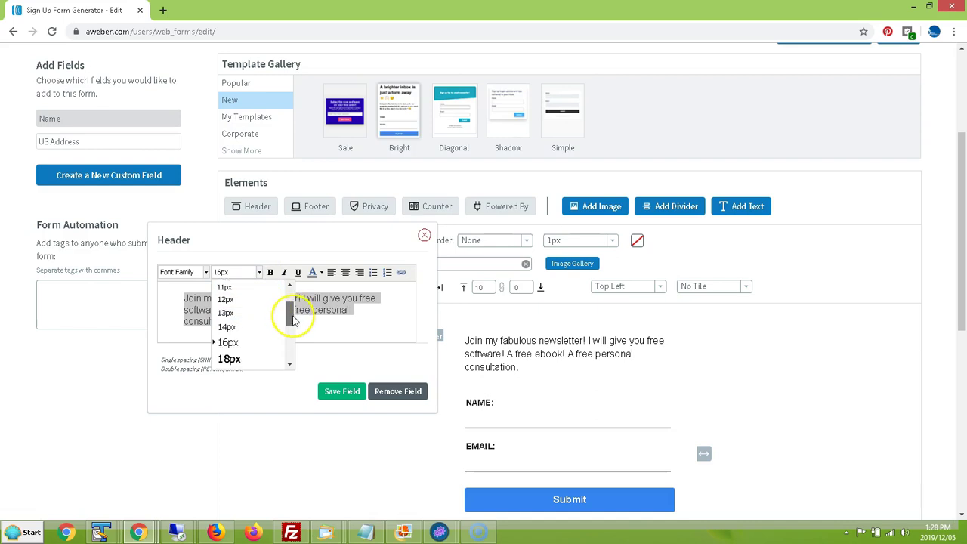
click(251, 357)
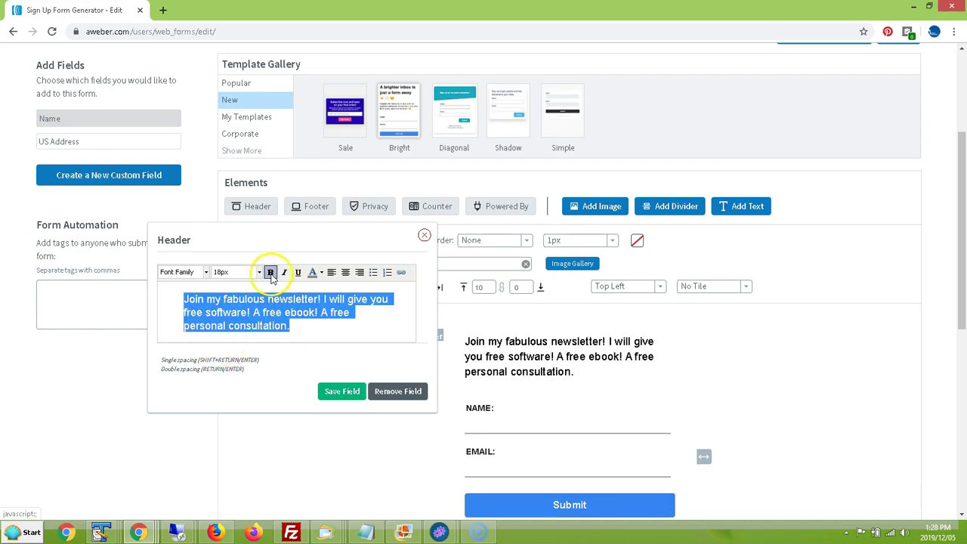
Format the header text as bold, centered Arial and save the header field
click(269, 272)
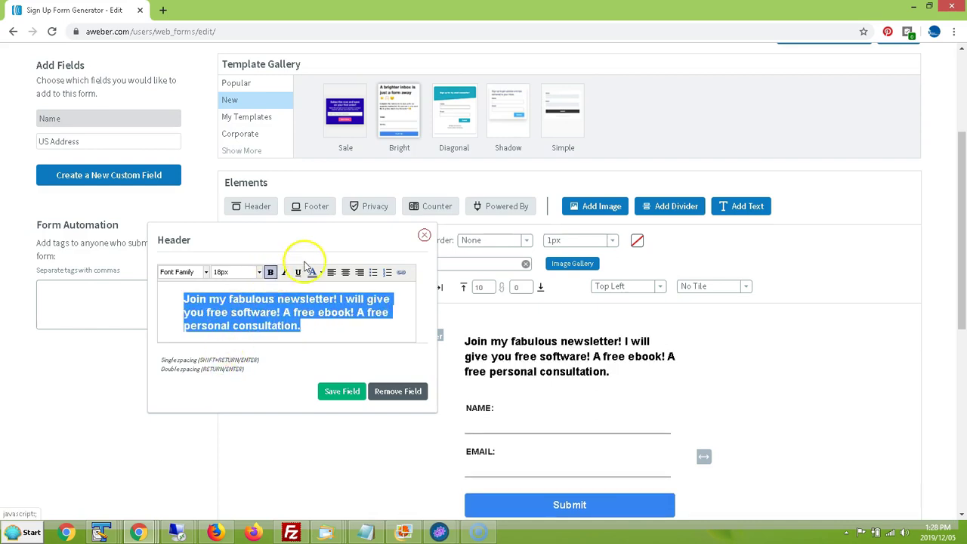
click(345, 272)
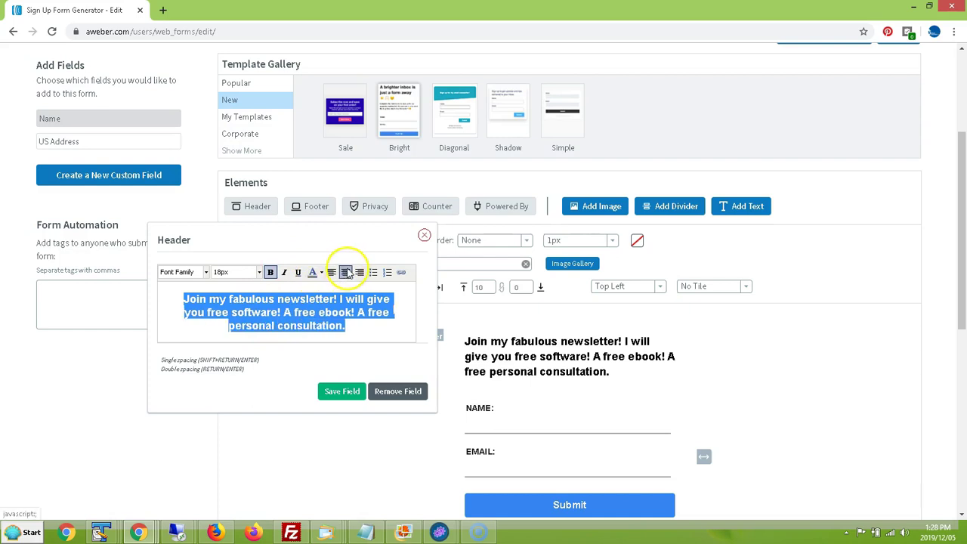
click(207, 273)
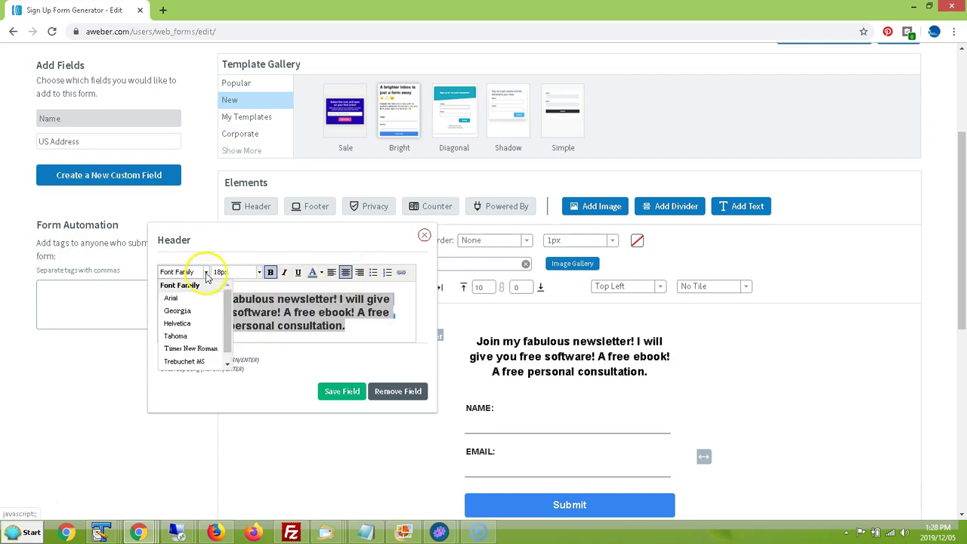
click(171, 297)
click(393, 329)
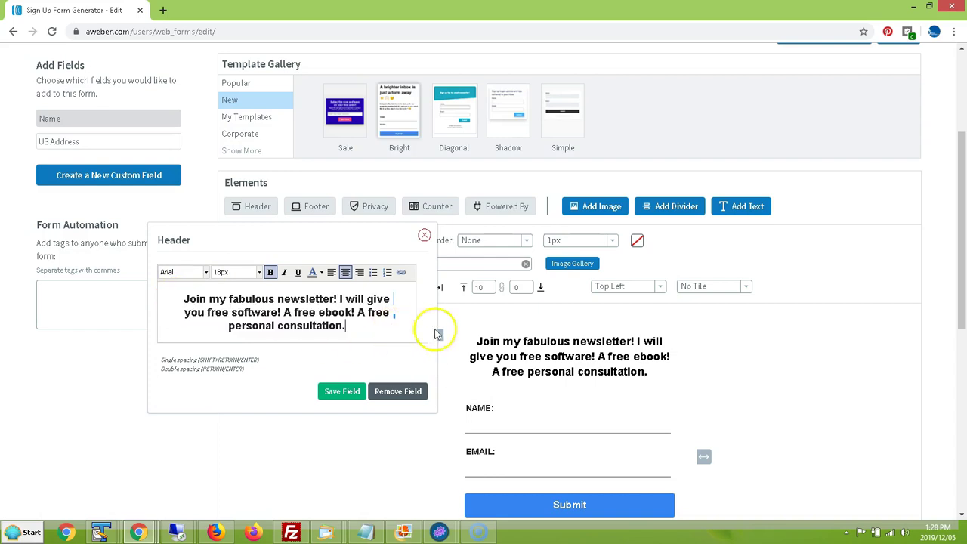
click(340, 394)
Change the form's submit button text to "Download A Free Ebook" and save the field
drag(962, 254, 963, 278)
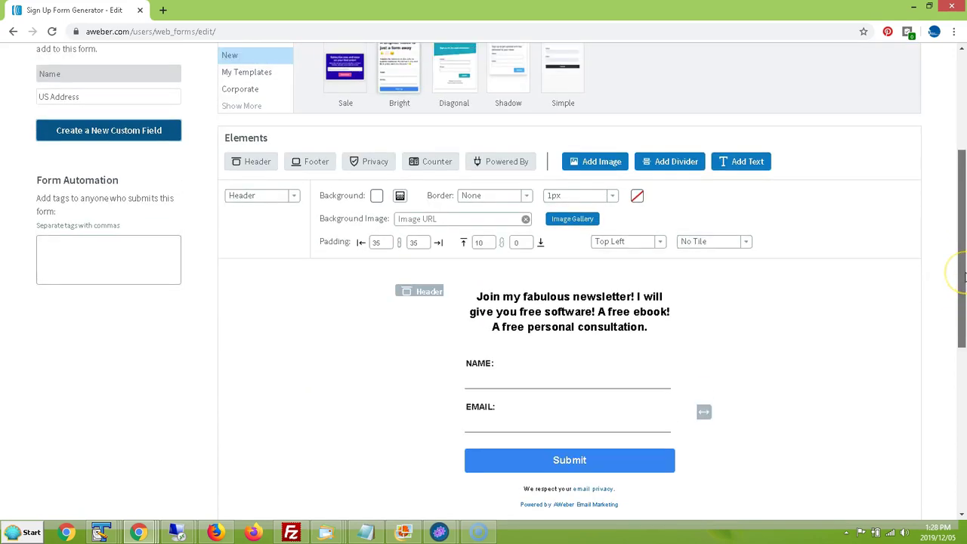
click(582, 468)
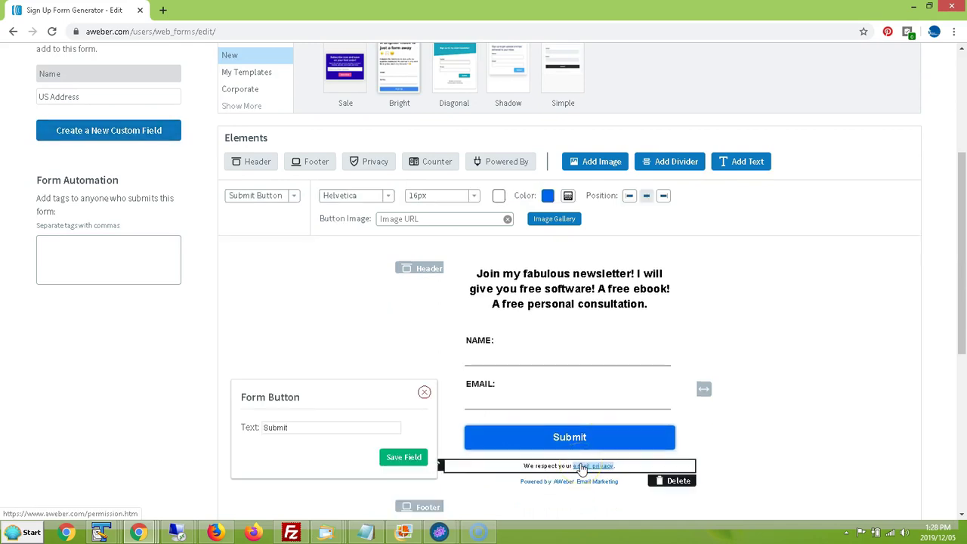
click(291, 428)
key(BackSpace)
key(BackSpace)
key(BackSpace)
key(BackSpace)
key(BackSpace)
key(BackSpace)
text(Download A Free E)
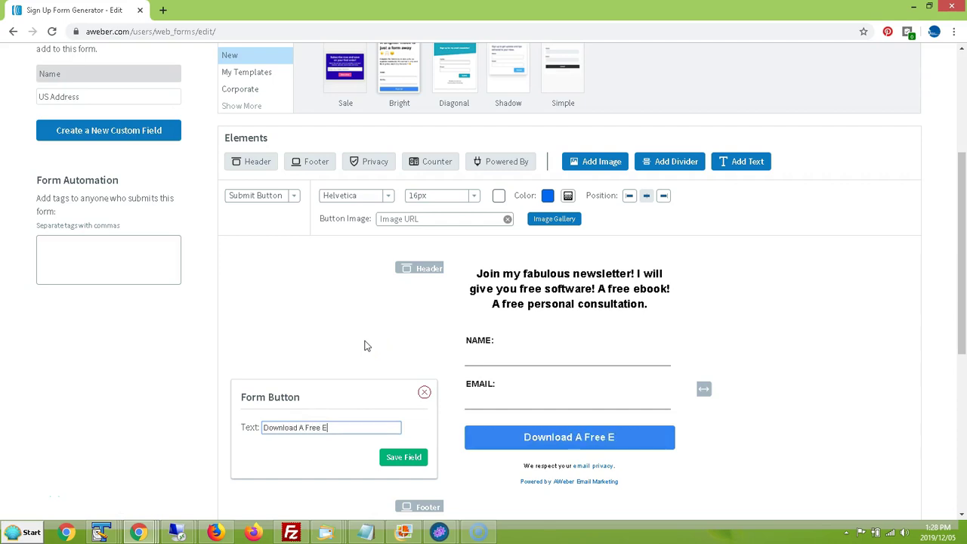
text(book)
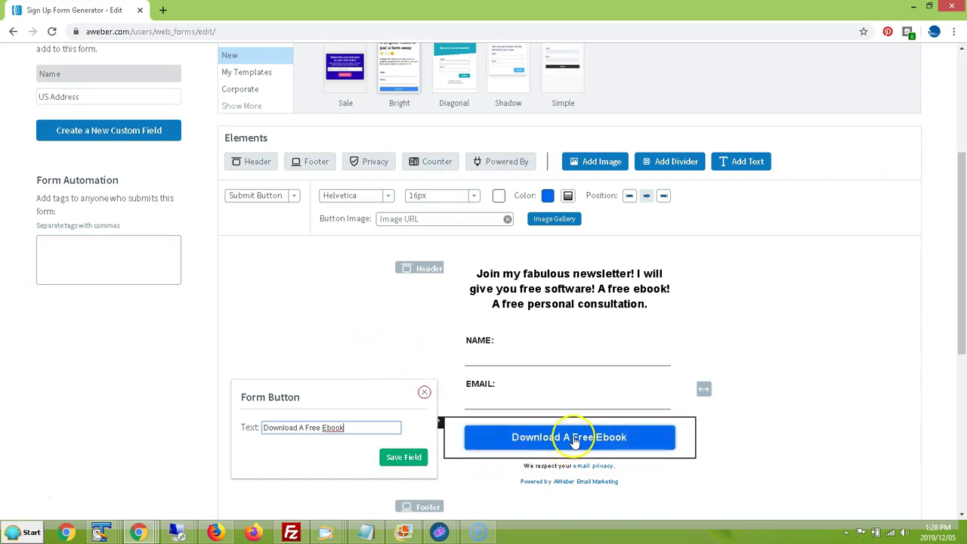
click(401, 459)
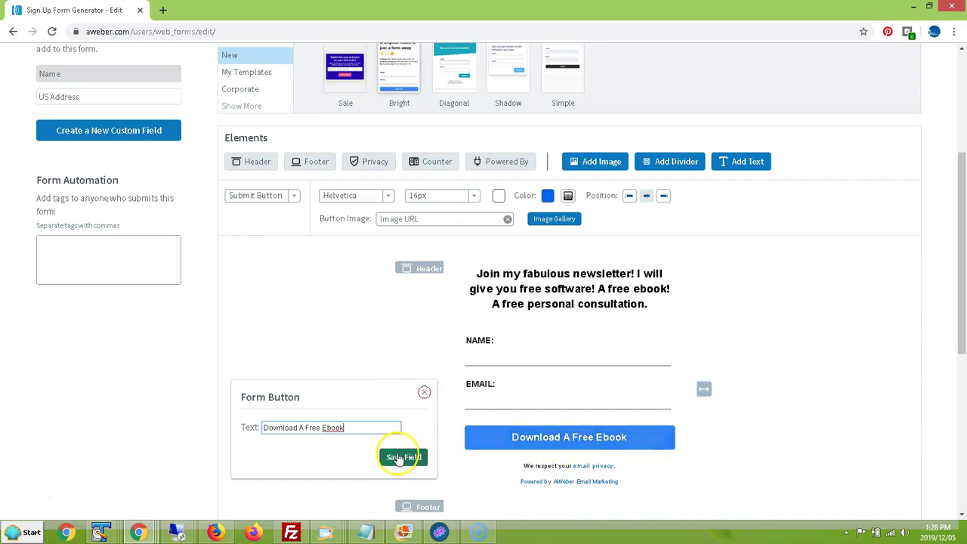
click(557, 439)
click(411, 469)
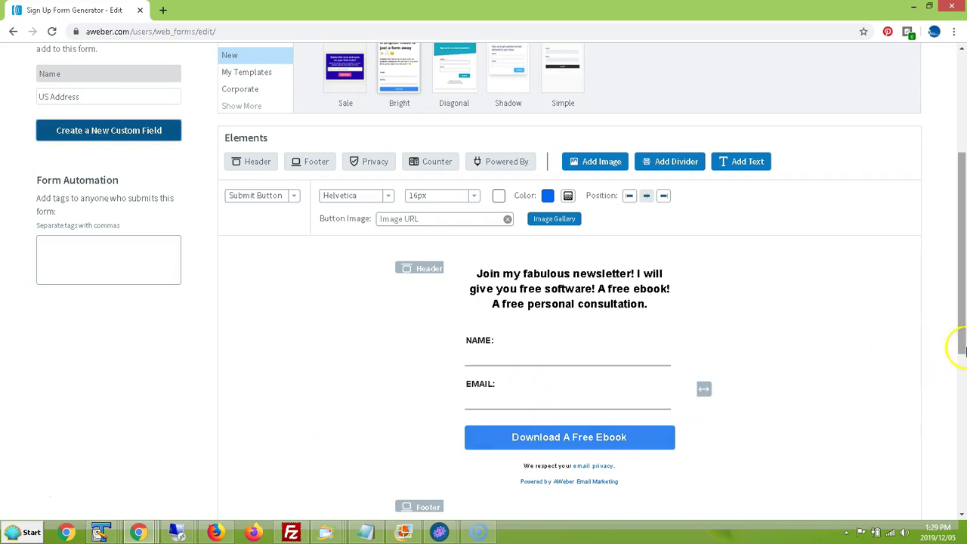
Save the form design and continue to the form's Settings step
drag(965, 271, 964, 321)
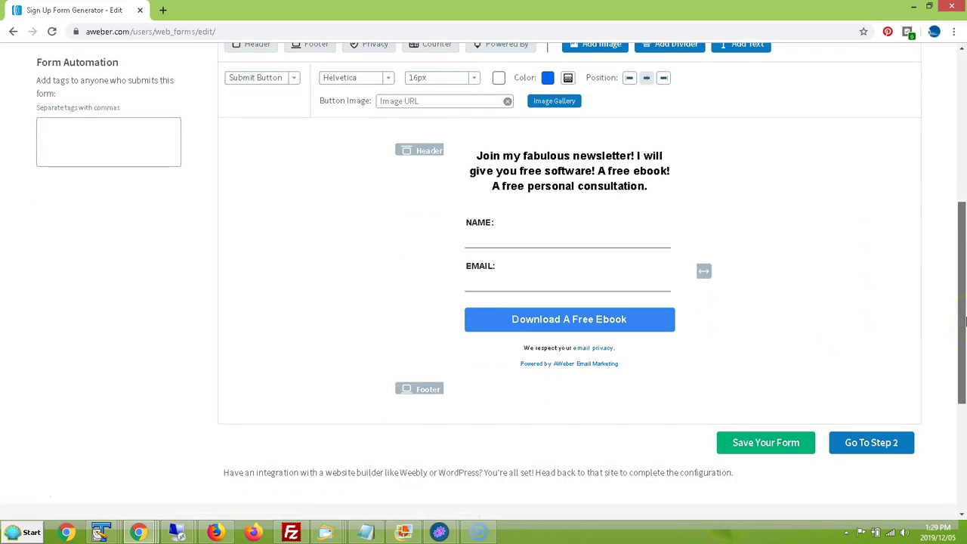
click(758, 446)
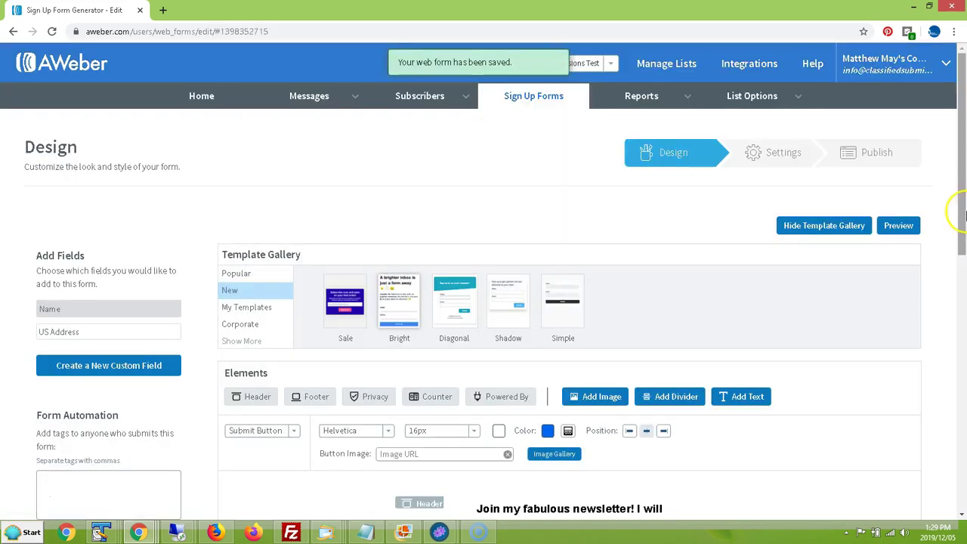
drag(960, 193, 957, 406)
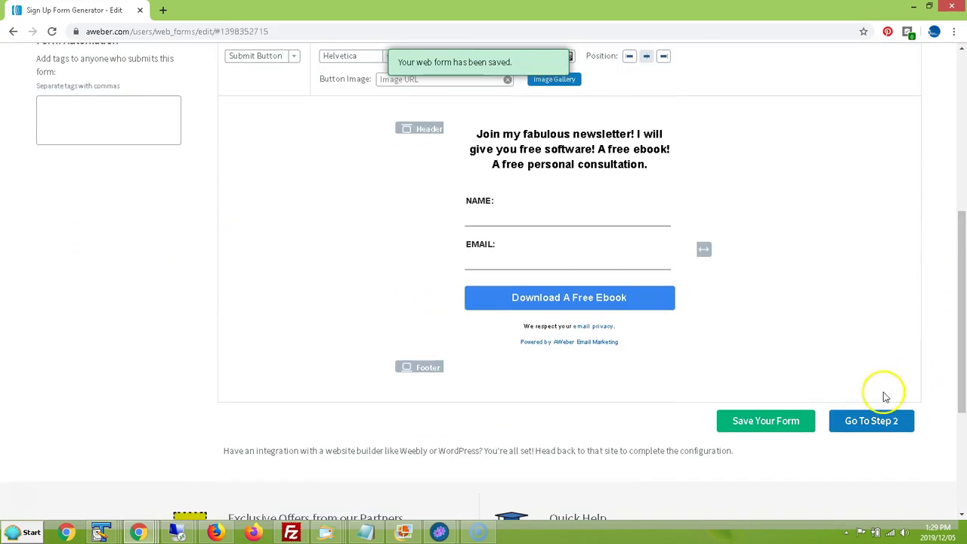
click(872, 423)
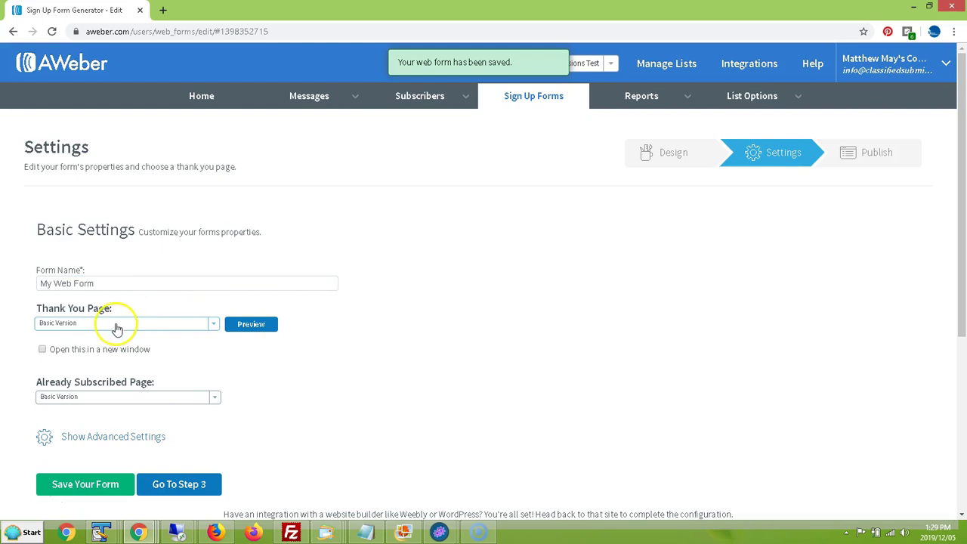
Replace the form name with "Classiifedsubmissions Test Form"
drag(104, 283, 18, 284)
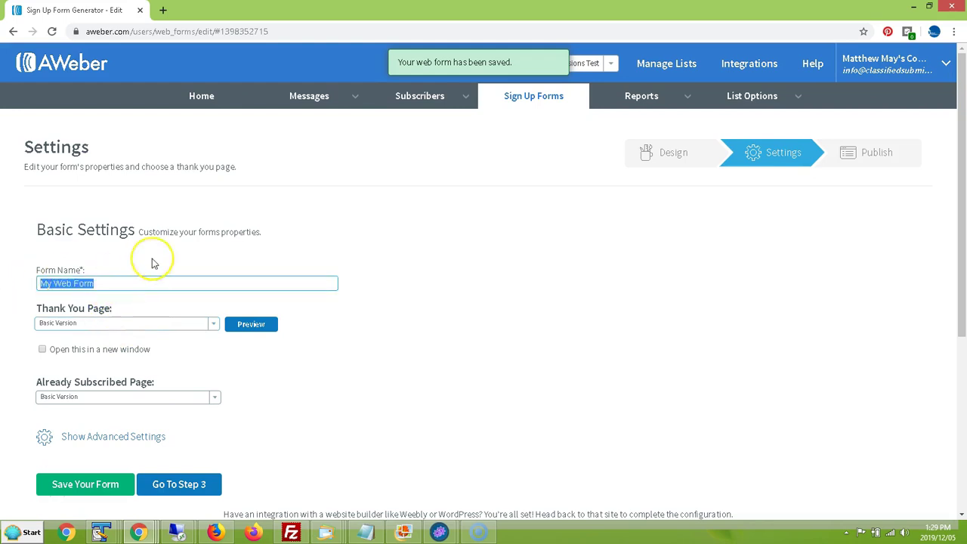
key(BackSpace)
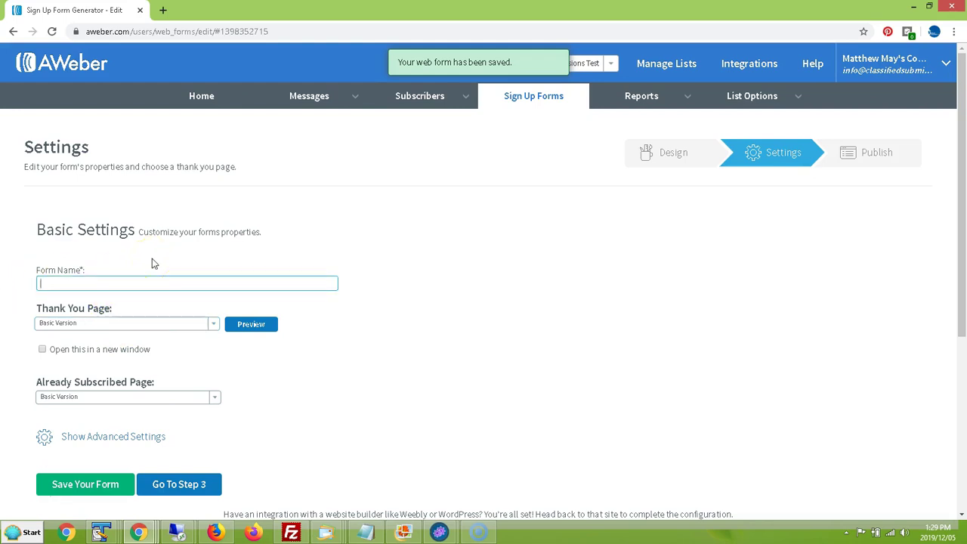
text(Classiifedsubmi)
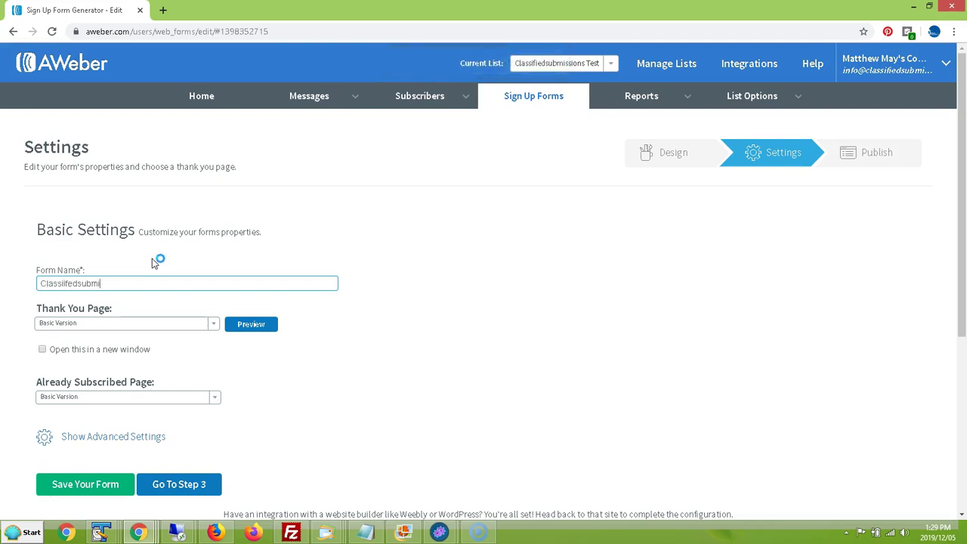
text(ssions Test Form)
Select Basic Version as the form's thank you page, preview that page, and return to the form settings
click(211, 327)
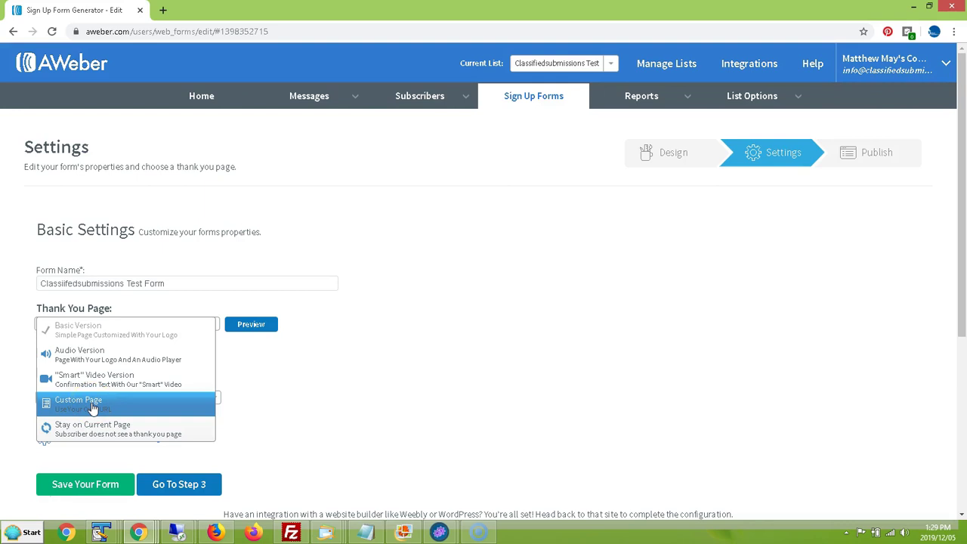
click(89, 332)
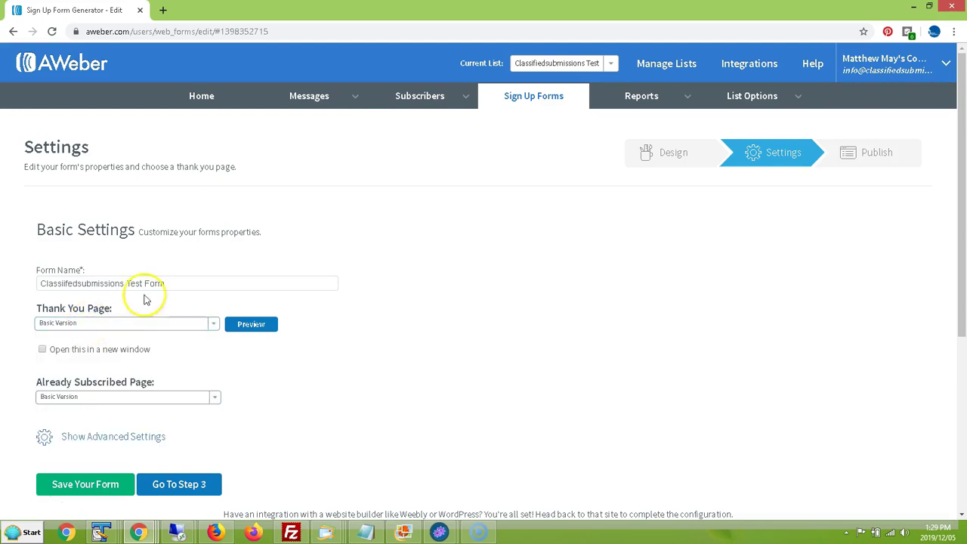
click(251, 325)
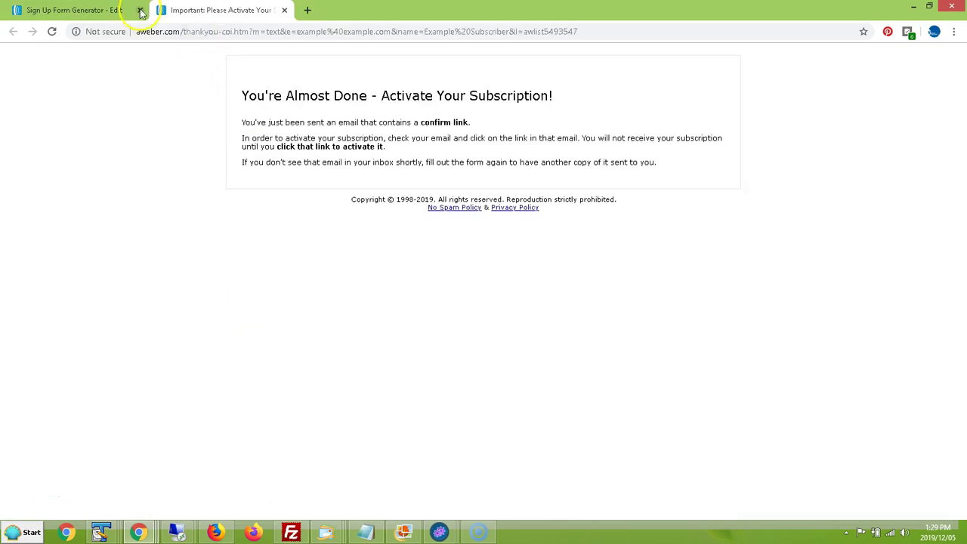
click(98, 9)
Expand the form's advanced settings to check ad tracking and the starting message, and collapse them again
drag(966, 278, 964, 321)
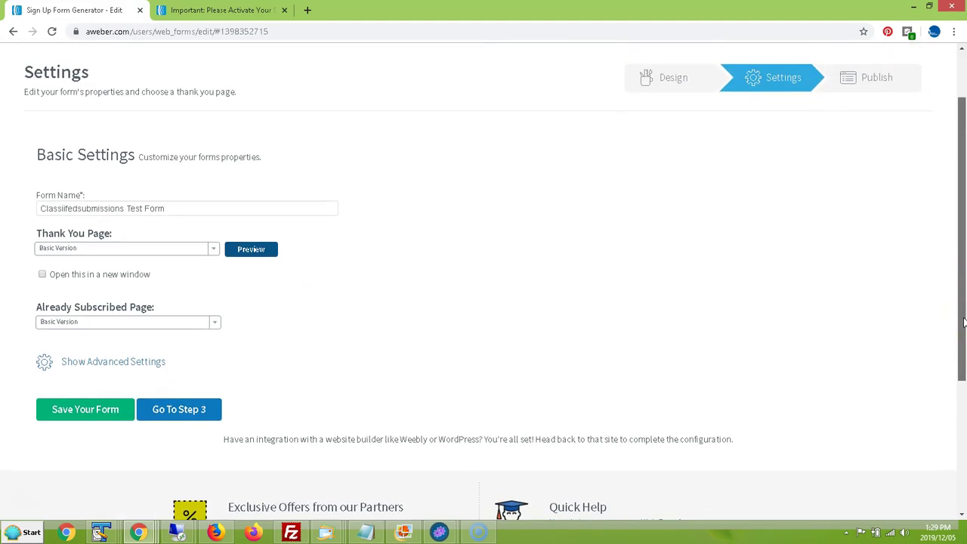
drag(963, 321, 957, 373)
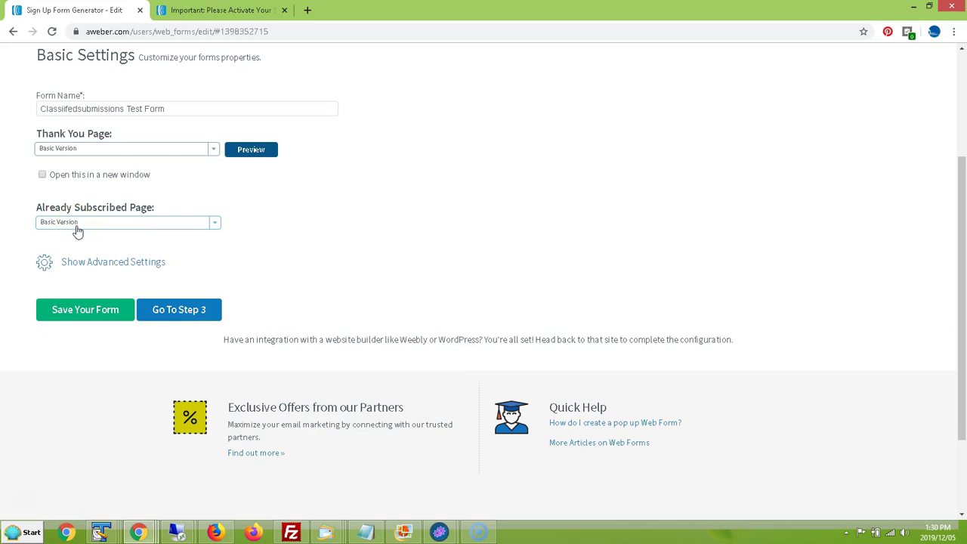
click(95, 264)
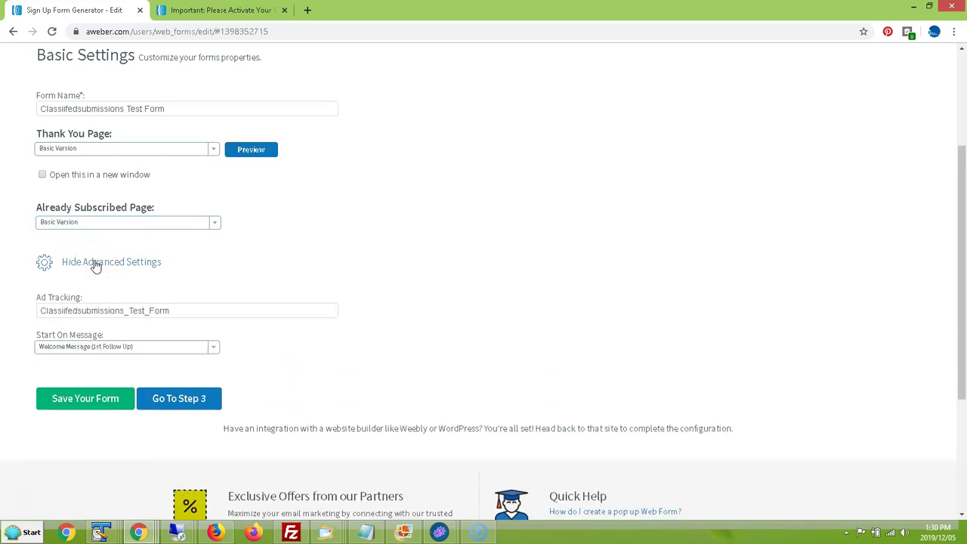
click(95, 265)
Save the form settings and continue to the Publish step
click(67, 311)
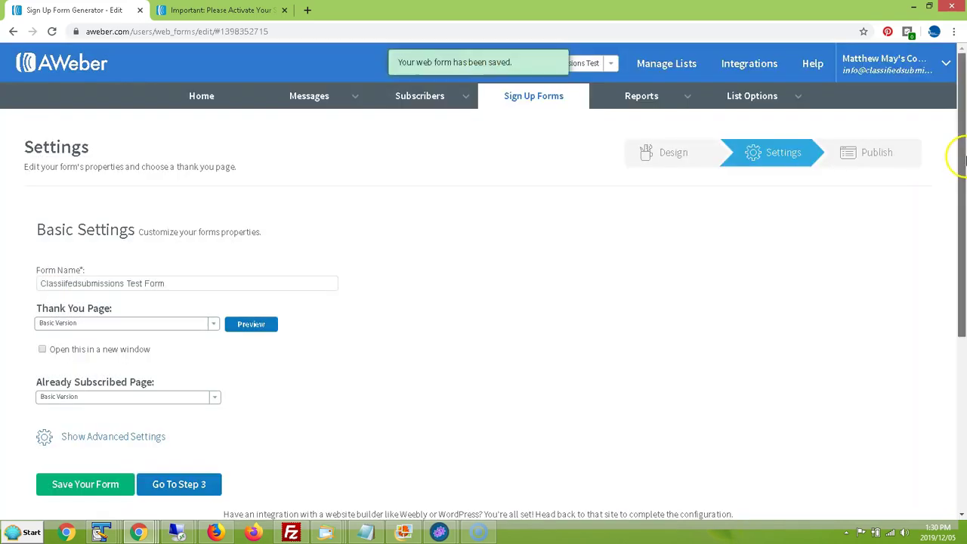
drag(962, 158, 957, 281)
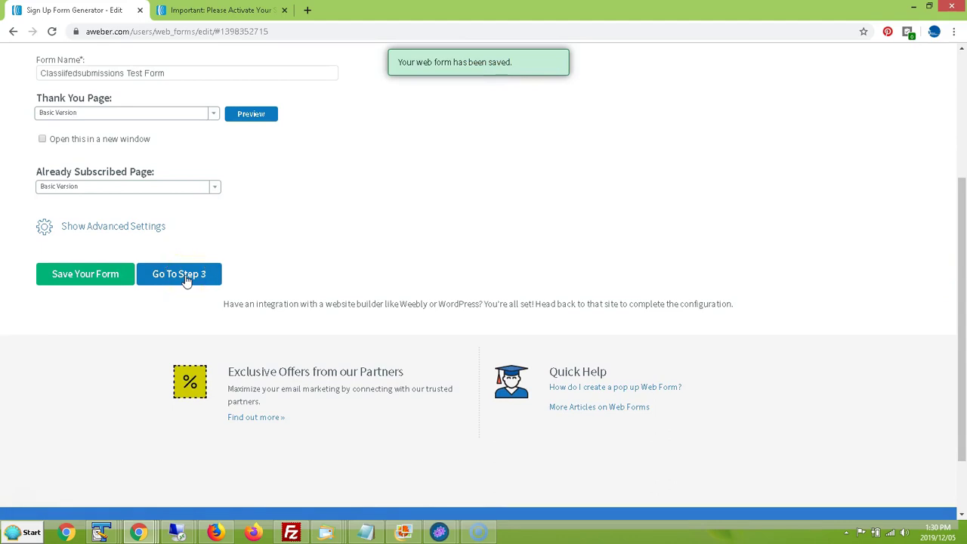
click(179, 274)
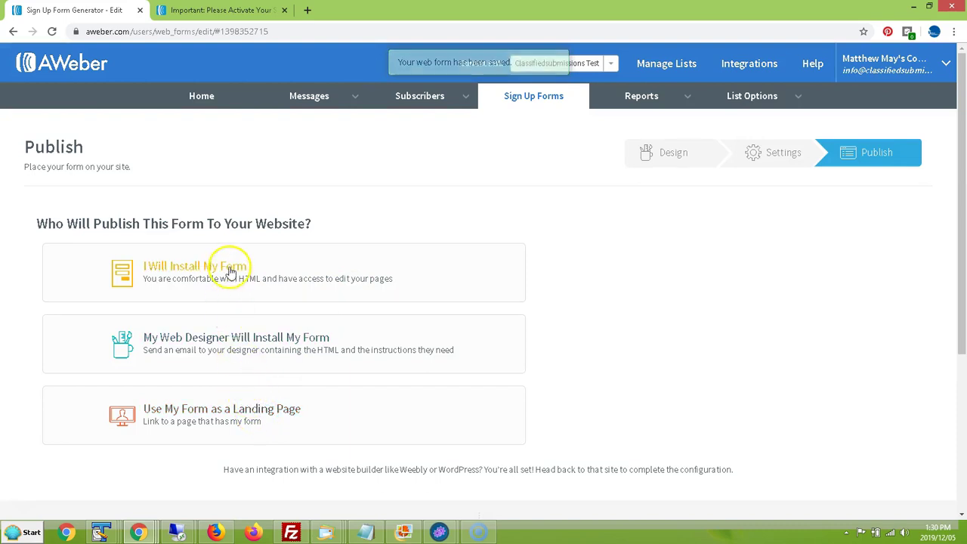
Examine the publishing options for having a web designer install the form and for installing it yourself
click(243, 353)
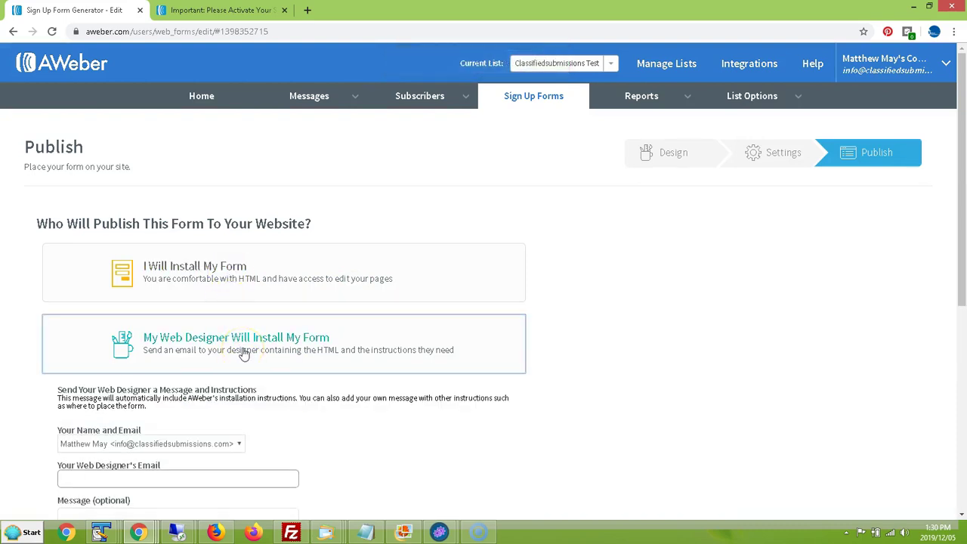
click(194, 269)
click(204, 338)
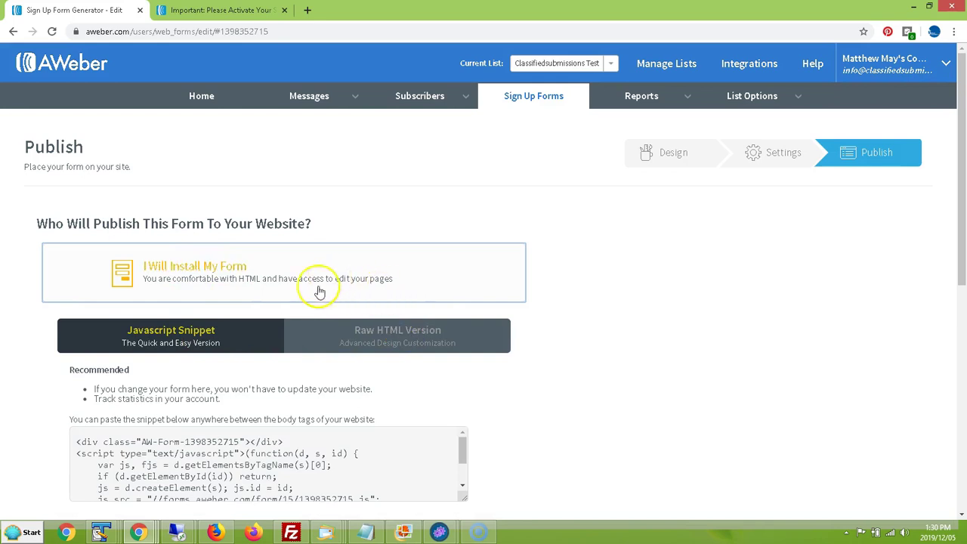
Choose to use the form as a landing page and copy its subscriber collection link
drag(952, 160, 958, 318)
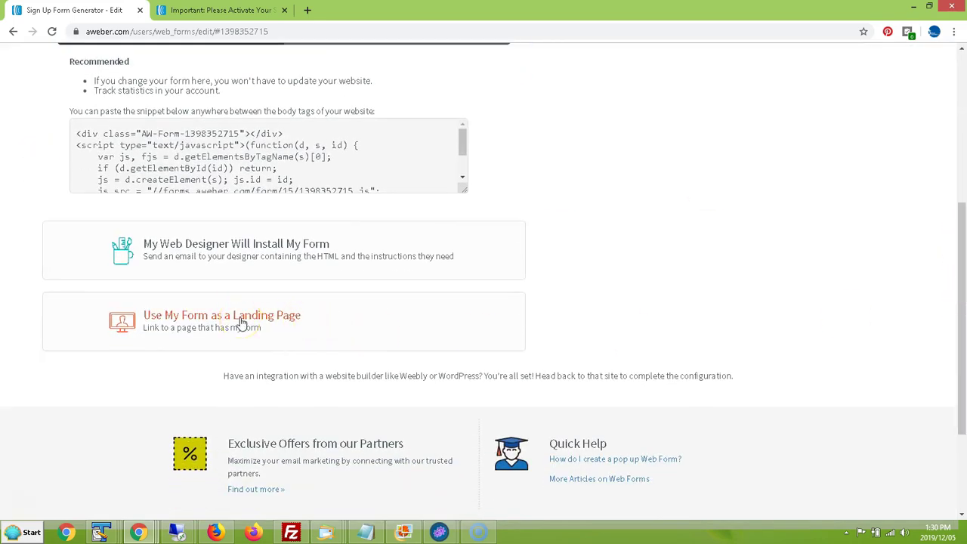
click(218, 325)
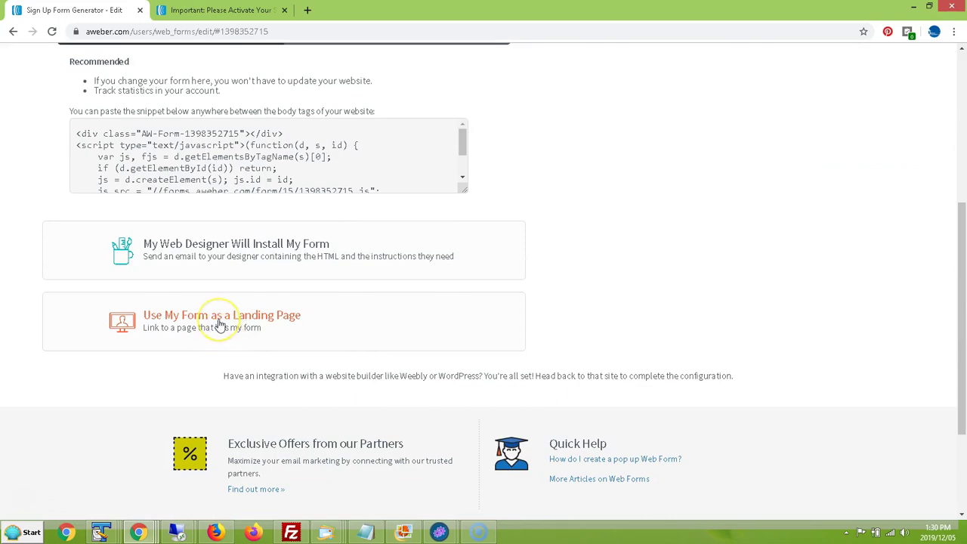
click(341, 218)
drag(341, 218, 262, 229)
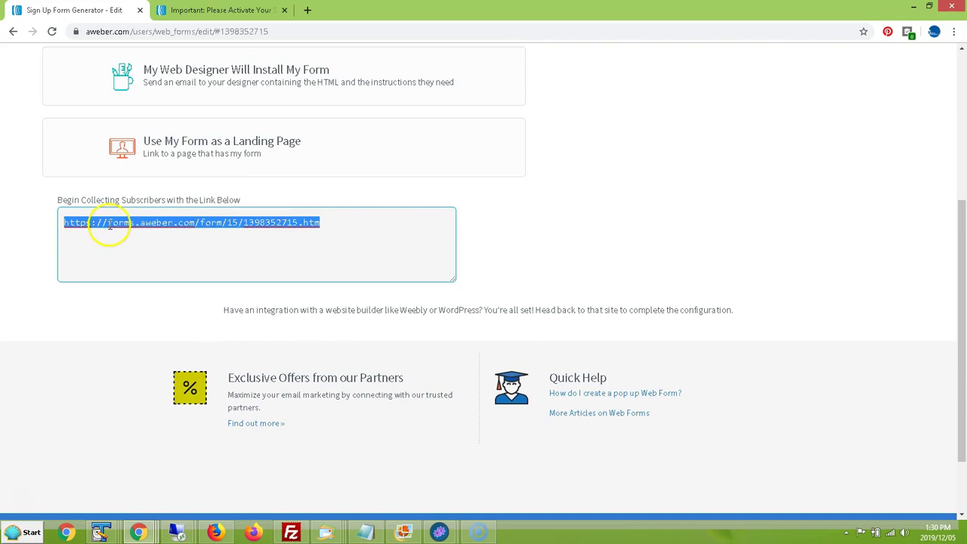
right_click(111, 225)
click(138, 249)
click(158, 228)
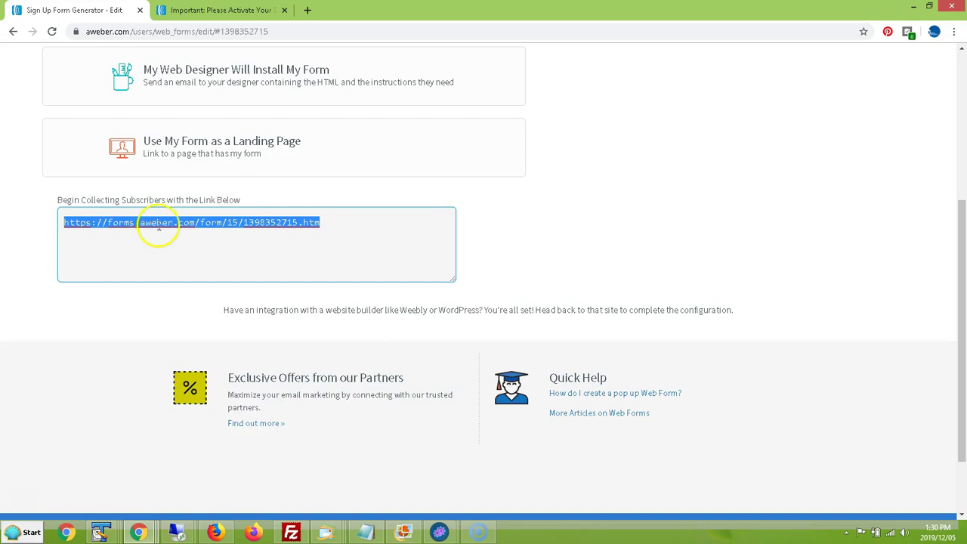
right_click(159, 227)
click(181, 246)
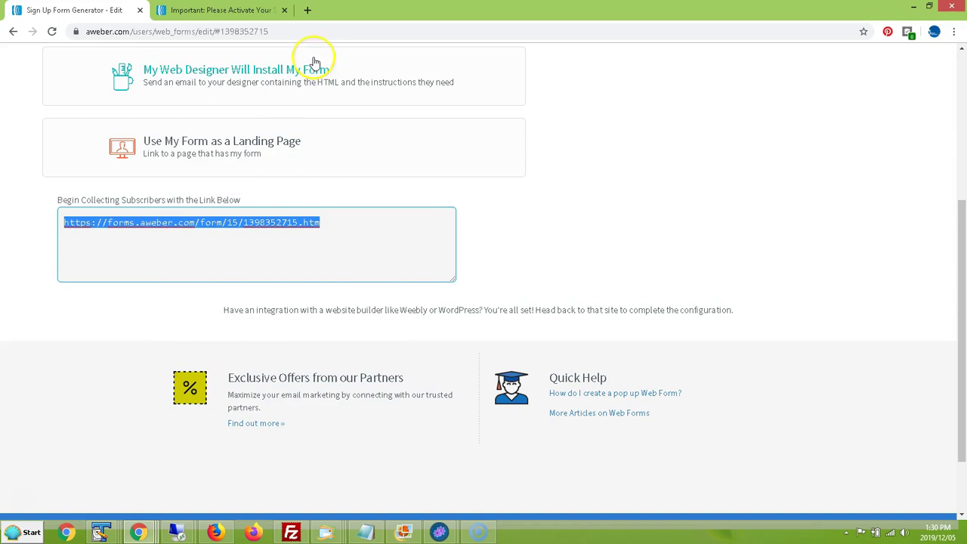
Load the copied form link in the thank you page's browser tab and check the published sign-up form
click(260, 11)
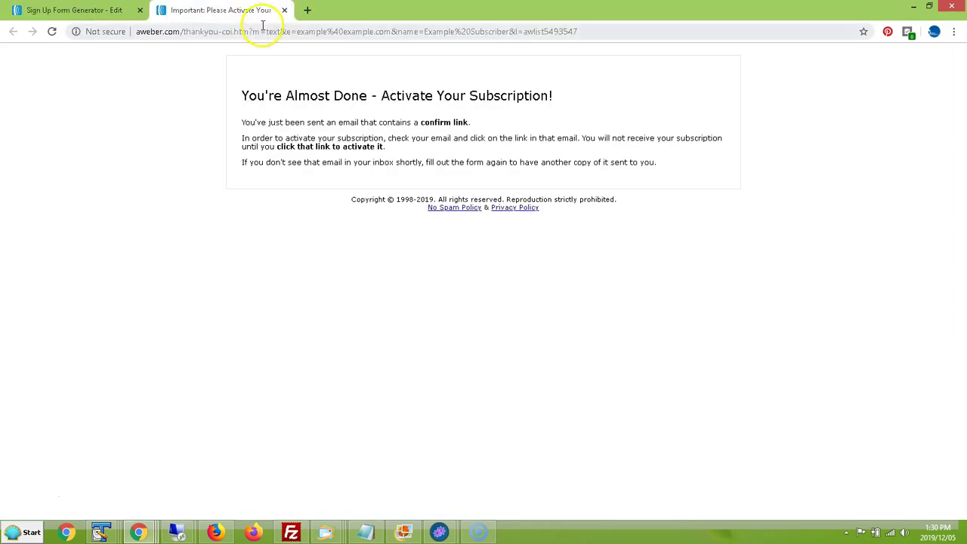
click(264, 31)
key(BackSpace)
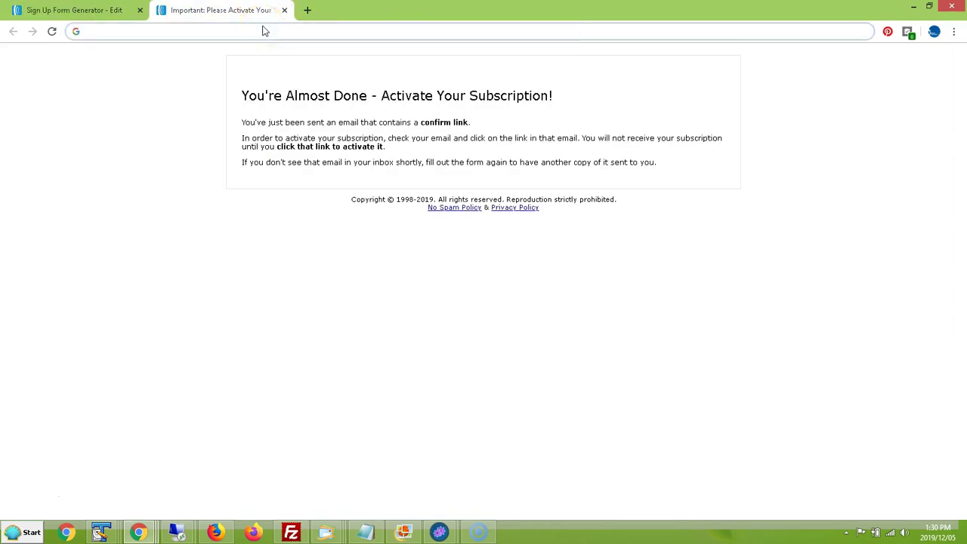
key(ctrl+v)
key(Return)
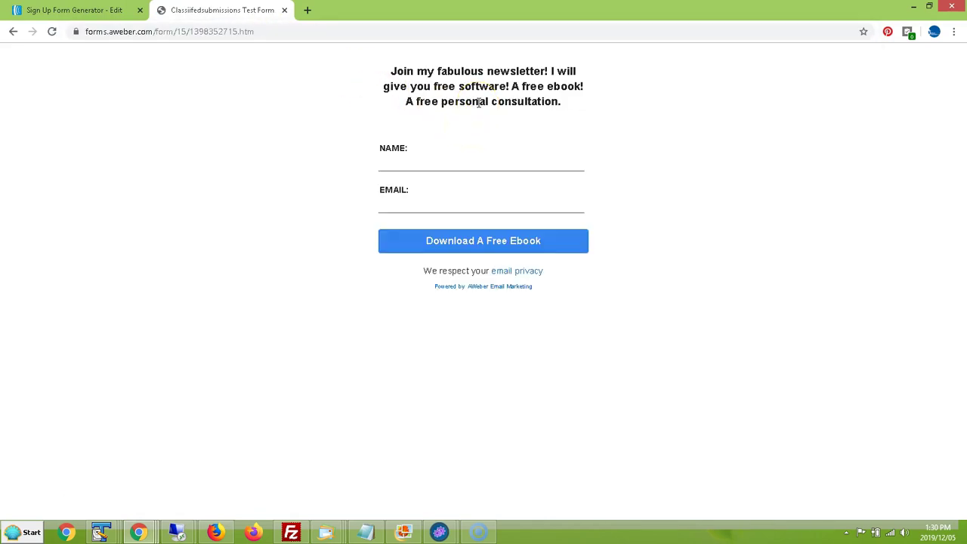
click(414, 162)
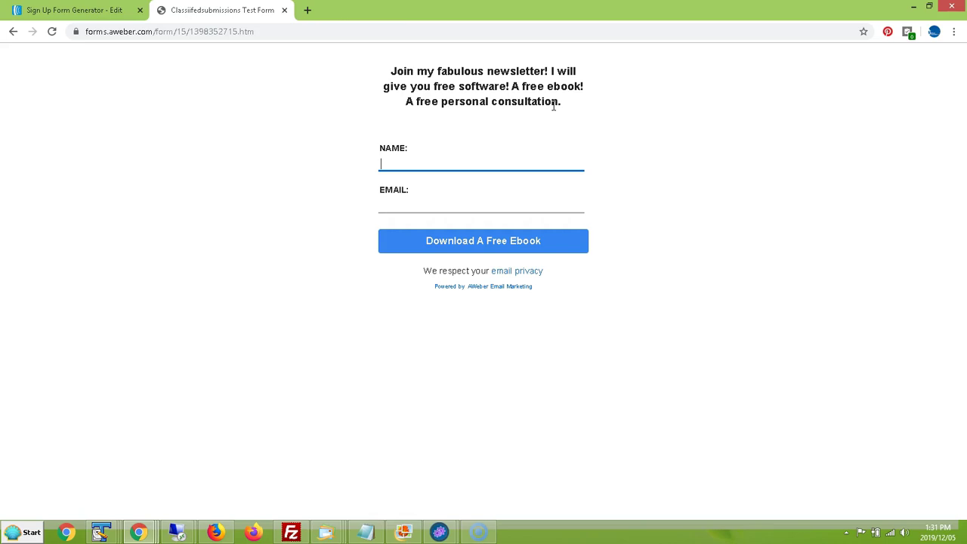
Copy the published sign-up form's web address from the browser
click(236, 32)
right_click(236, 34)
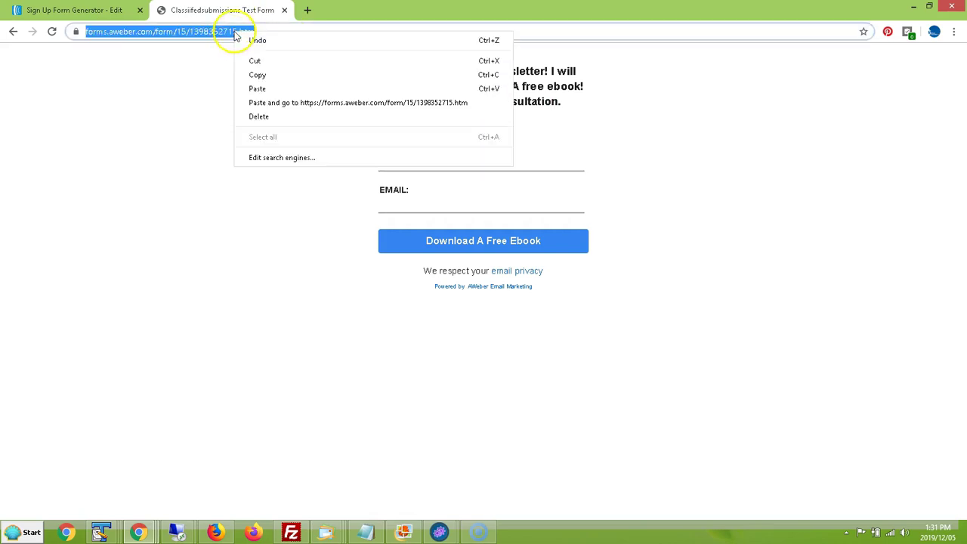
click(256, 75)
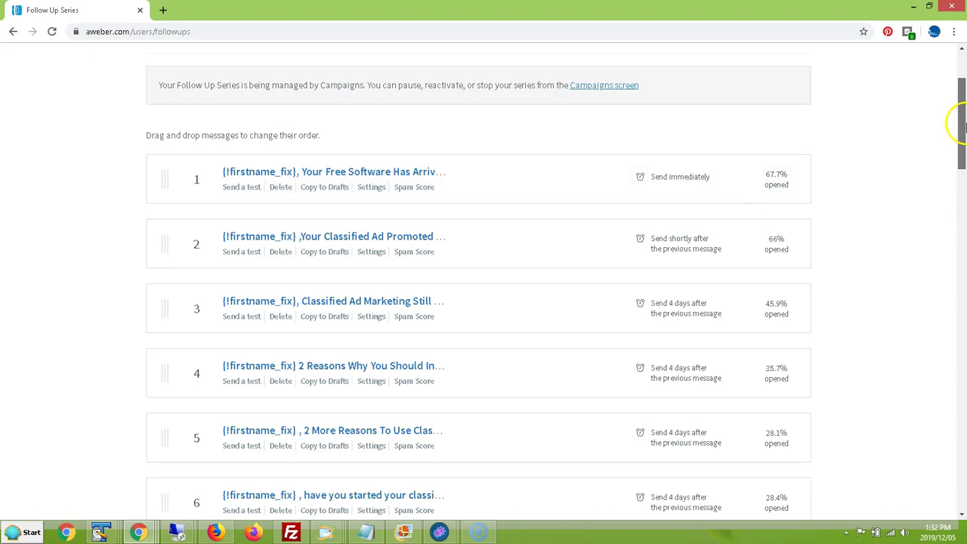
Review the message order and send timing in the Follow Up Series, and switch to the browser window showing the Credits Form
mouse_move(965, 130)
mouse_down()
mouse_move(964, 407)
mouse_move(962, 141)
mouse_up()
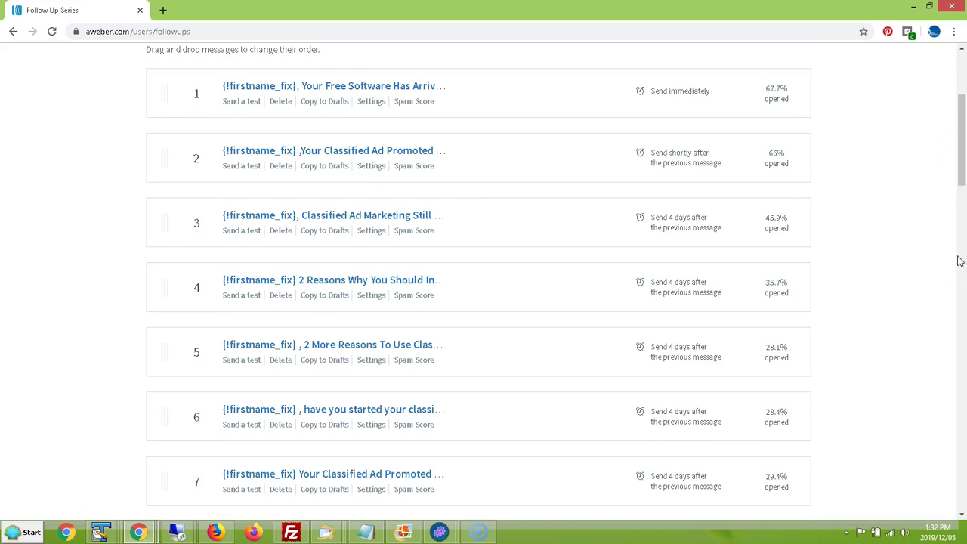
drag(962, 162, 964, 146)
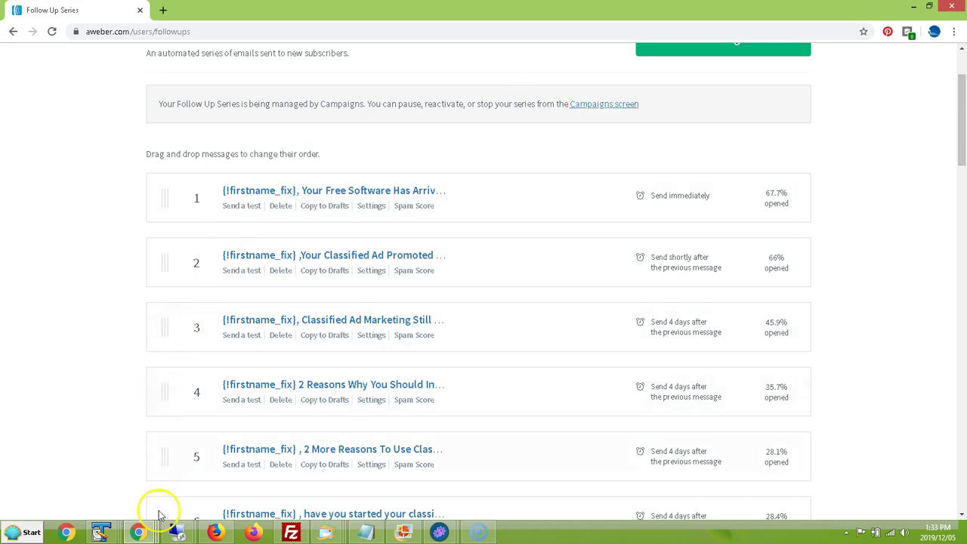
click(139, 532)
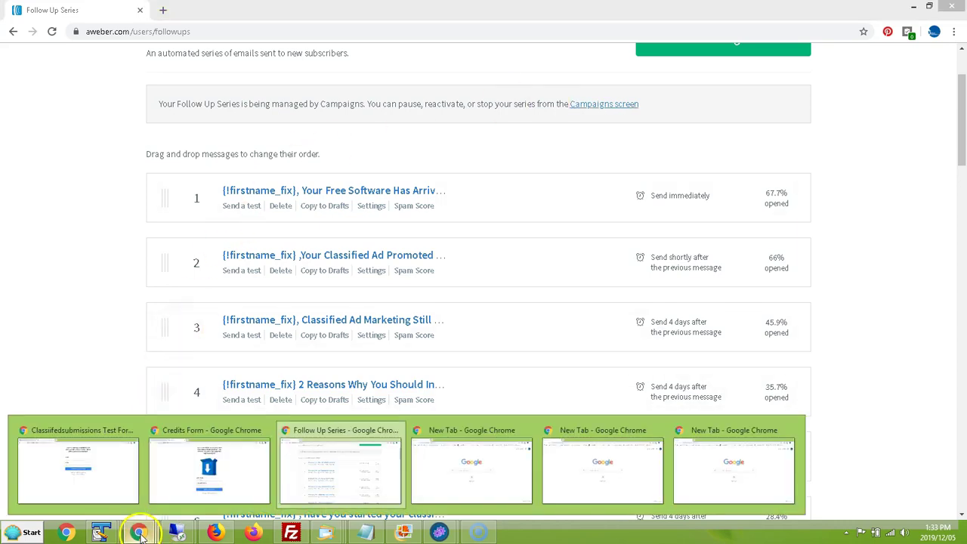
click(174, 443)
click(406, 330)
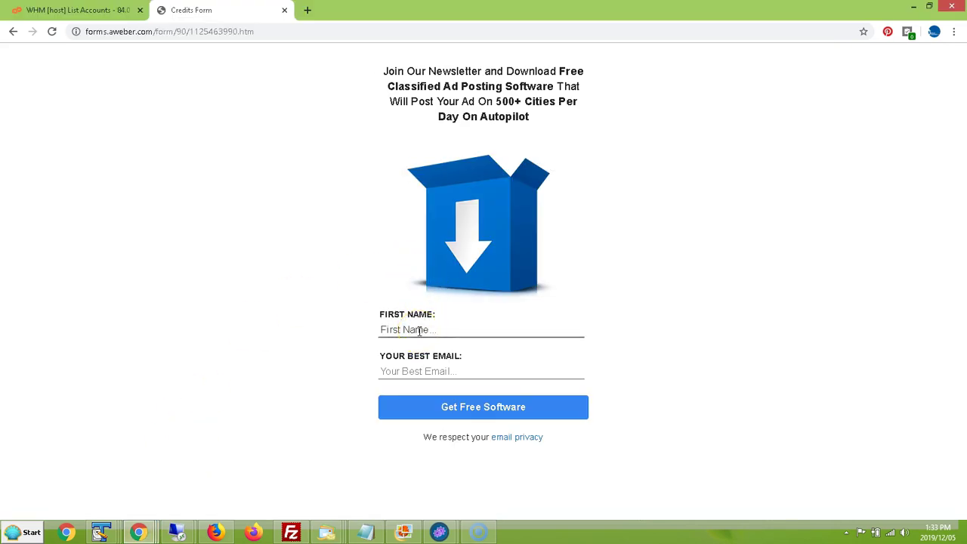
click(365, 287)
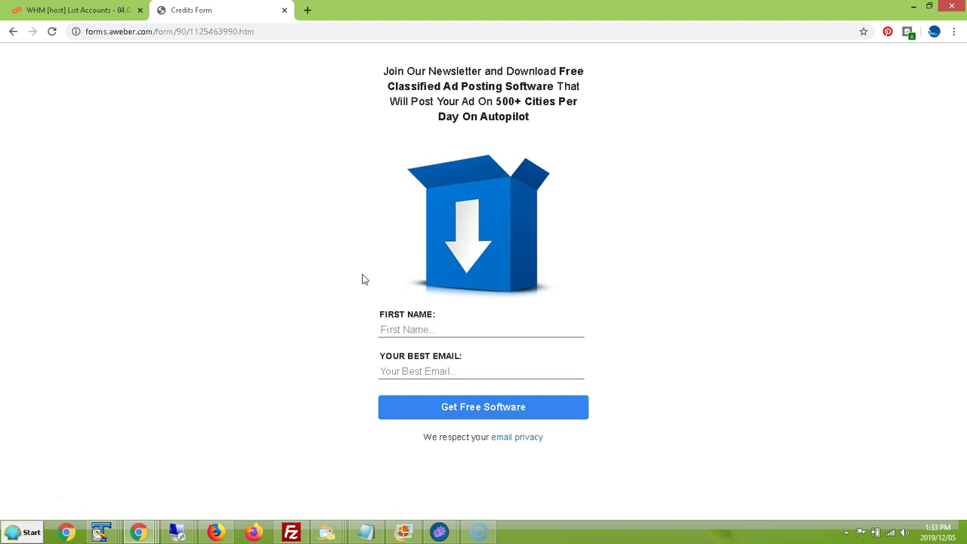
click(362, 278)
click(260, 33)
key(BackSpace)
text(www.google.com)
key(Return)
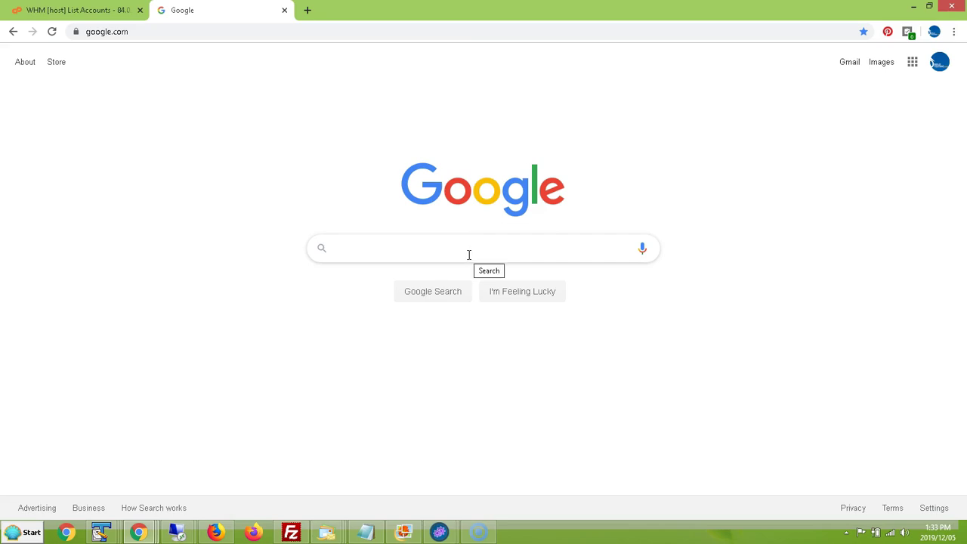
click(12, 31)
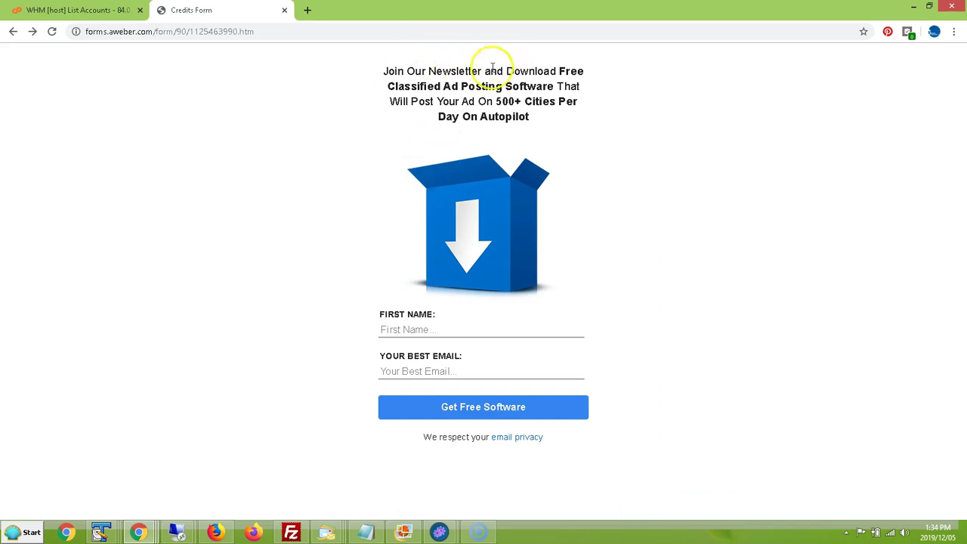
click(408, 333)
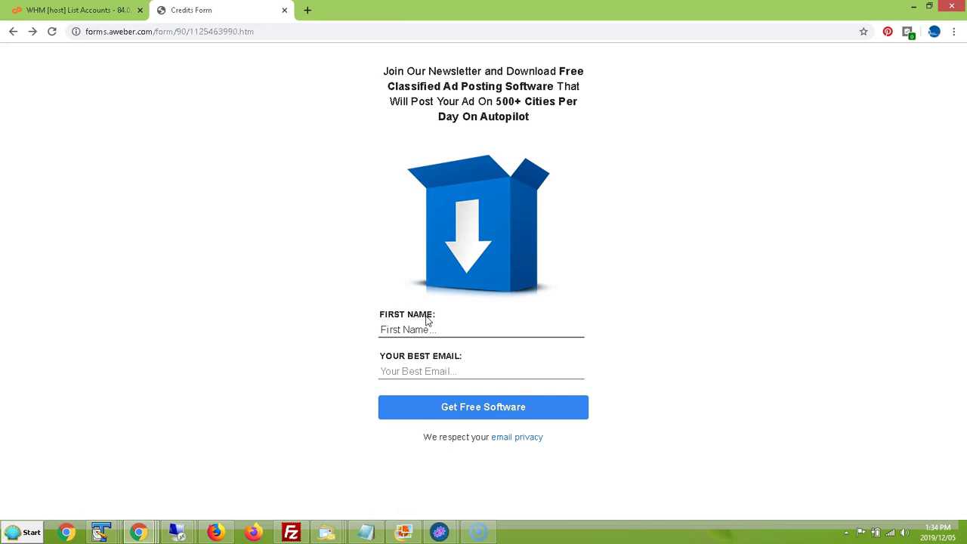
click(374, 222)
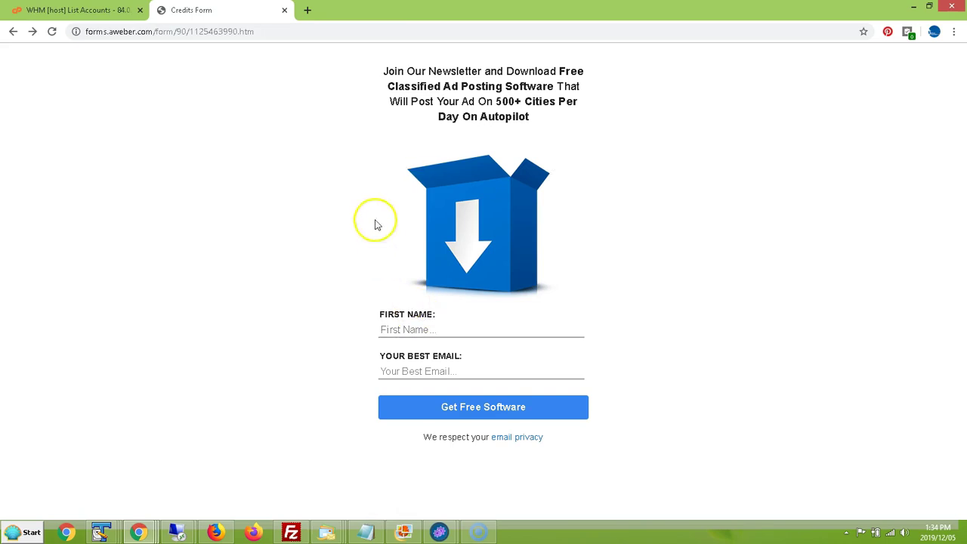